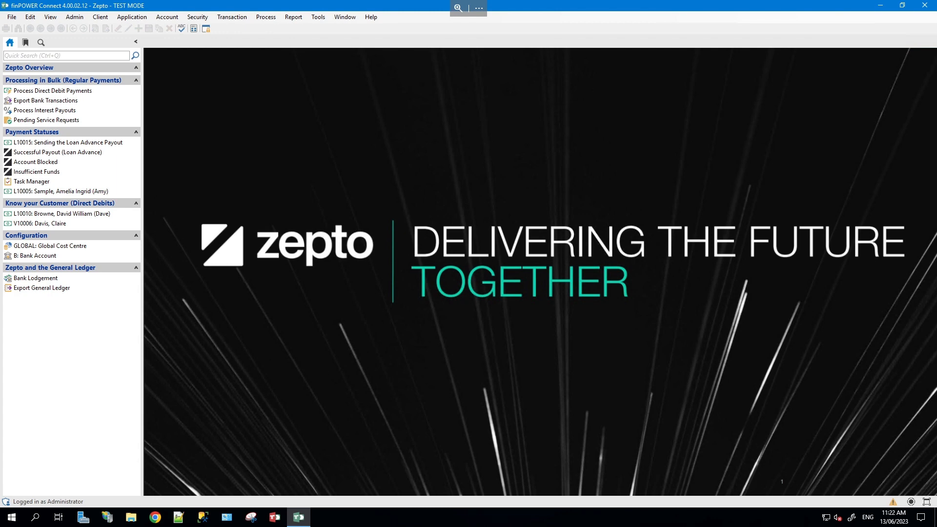
- Process the three due ZEPTODD direct debits totalling 1,673.59 and close the run
click(92, 89)
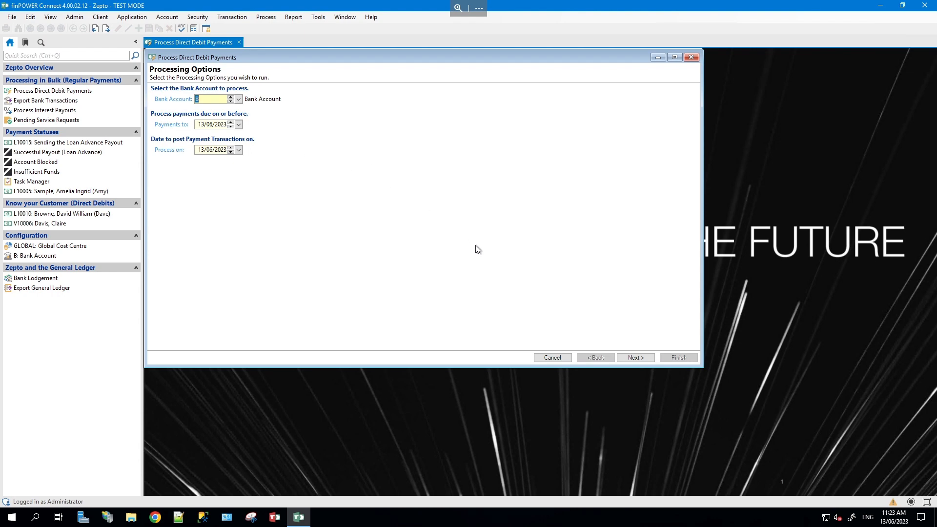
click(636, 357)
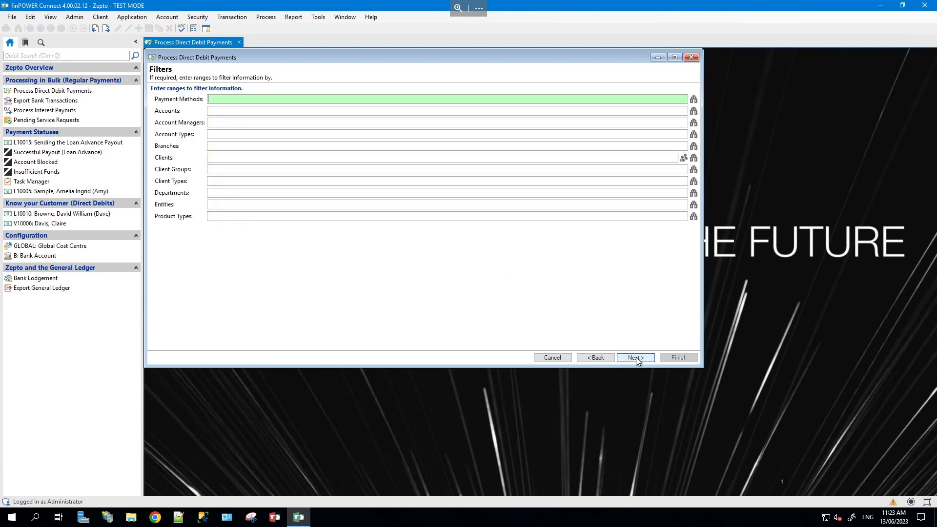
click(694, 100)
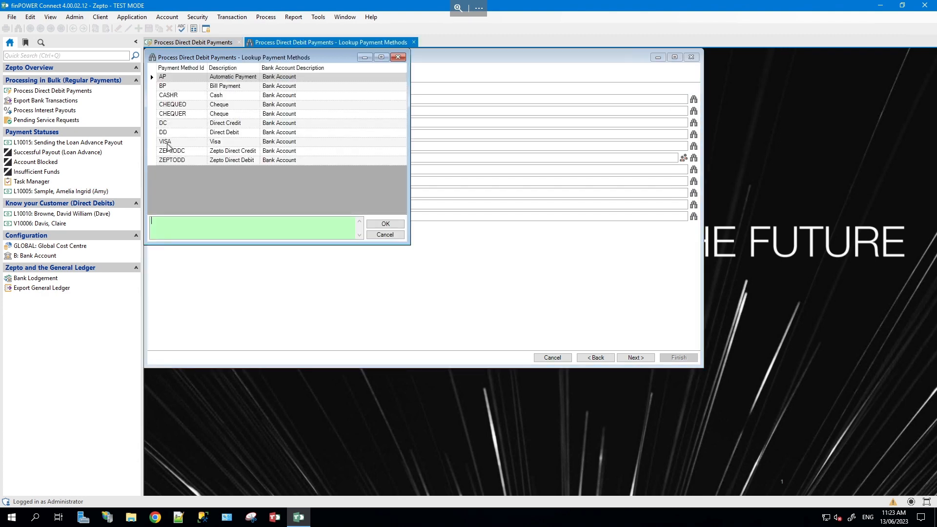
double_click(180, 161)
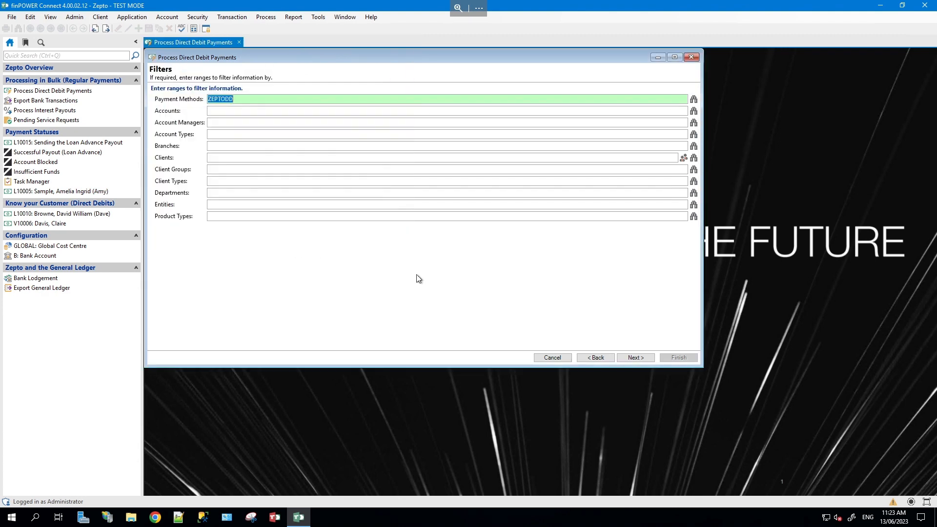
click(632, 360)
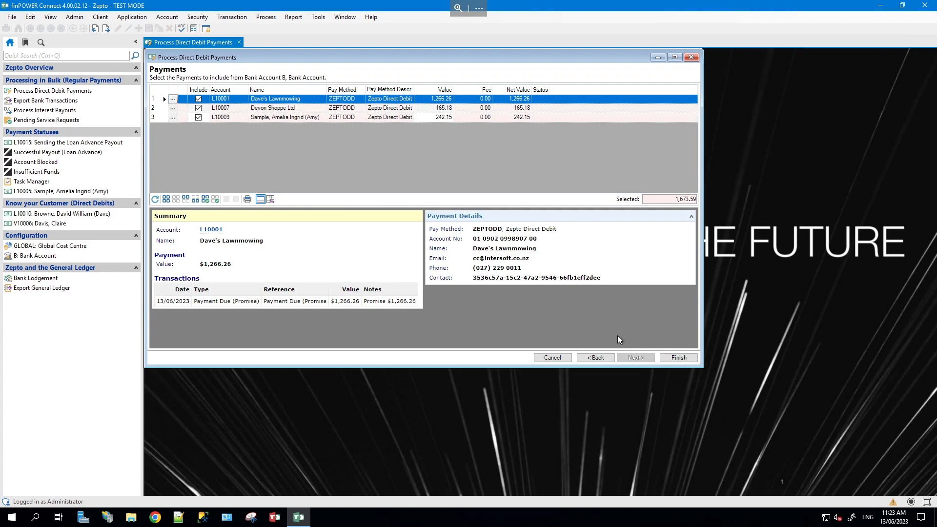
click(688, 359)
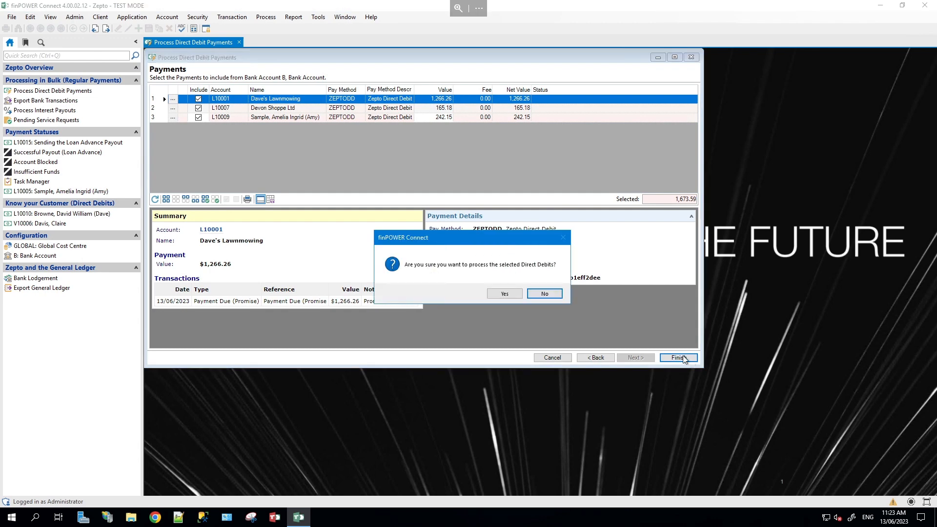
click(497, 294)
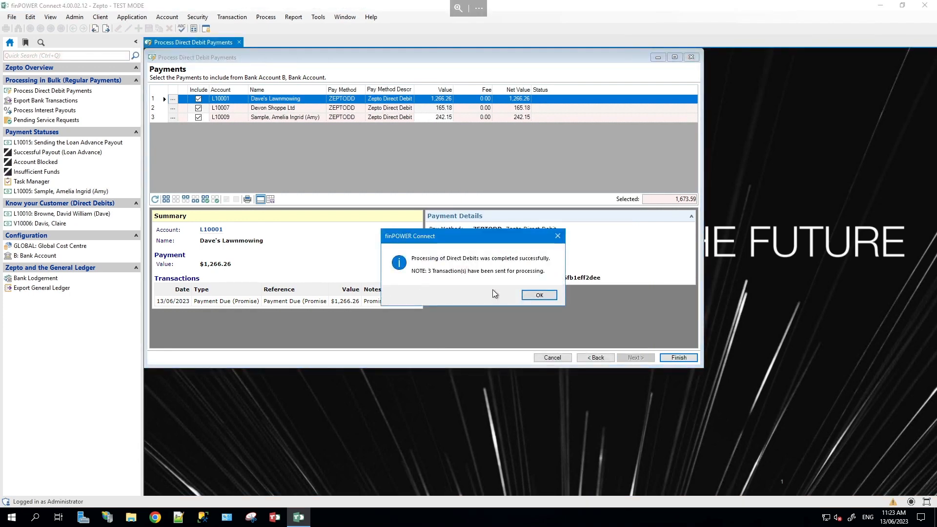
click(538, 295)
click(691, 57)
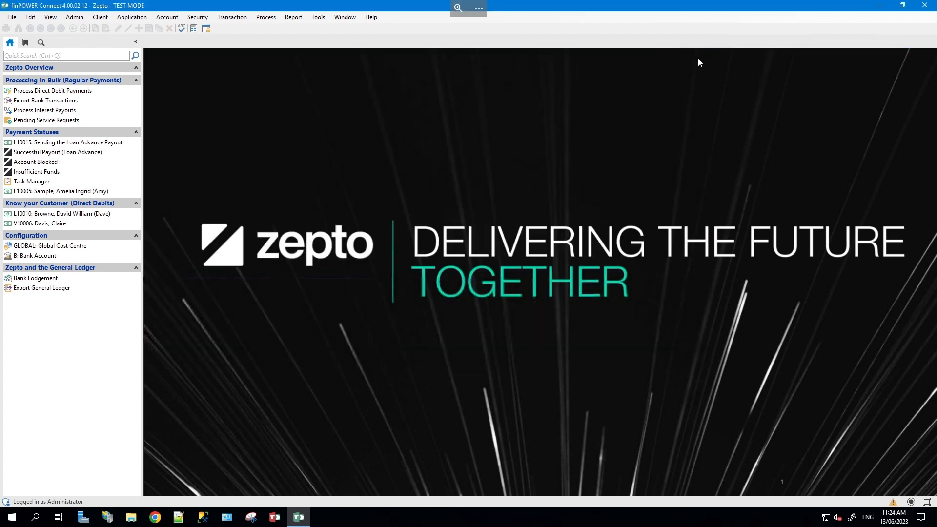
- Send the three pending bank transactions netting 92.78 through the Web API bank interface service
click(73, 103)
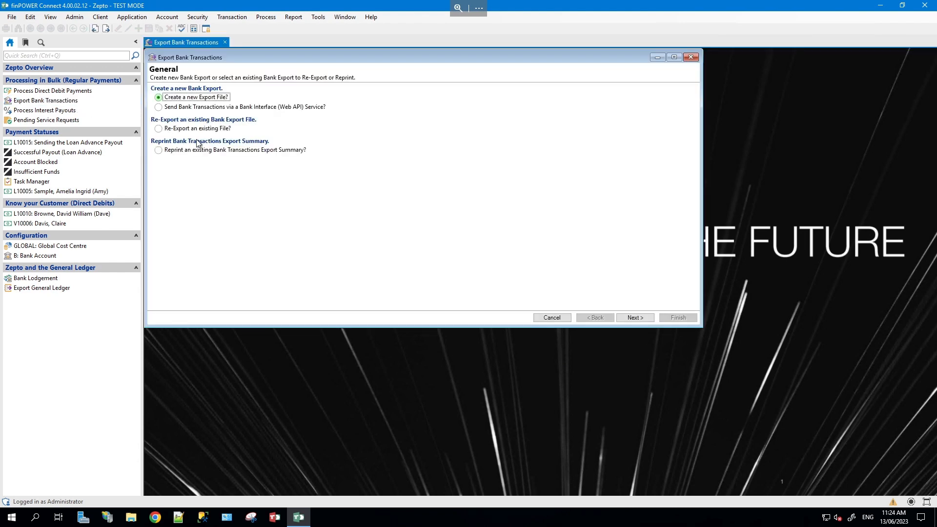
click(218, 108)
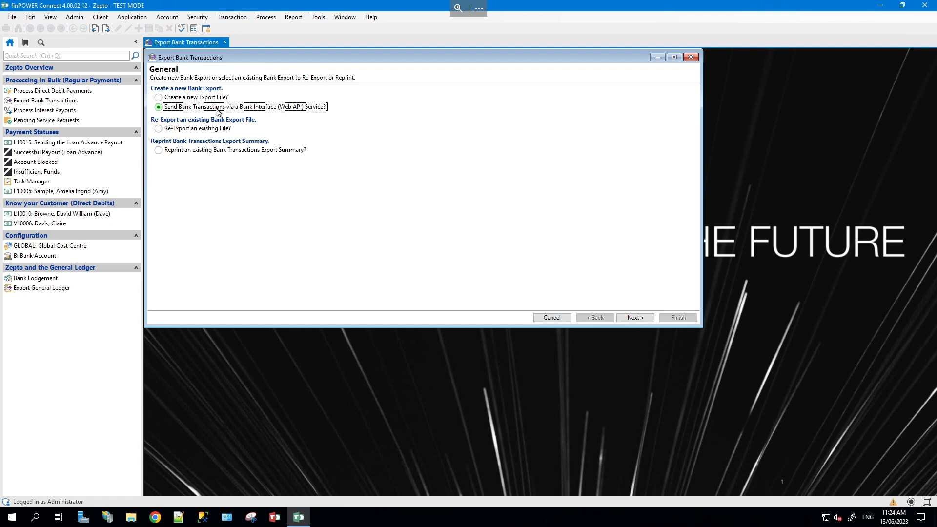
click(635, 318)
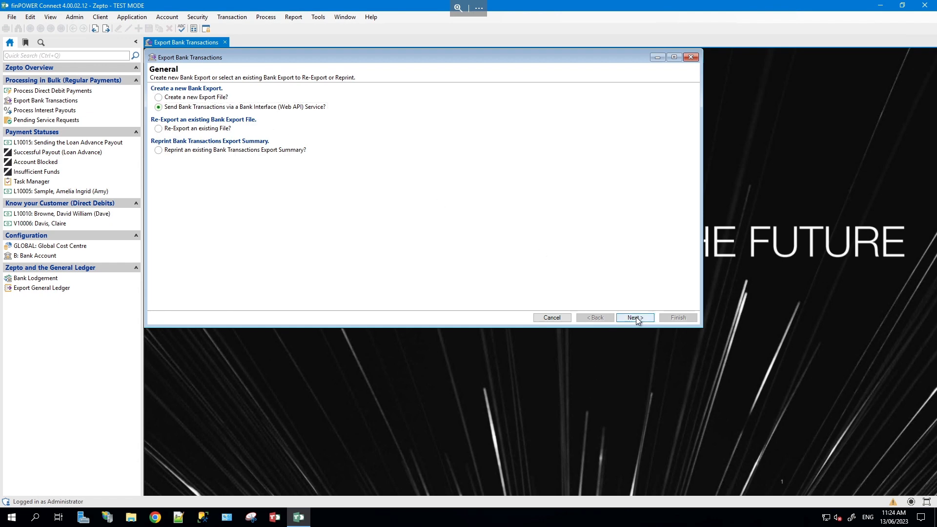
click(636, 317)
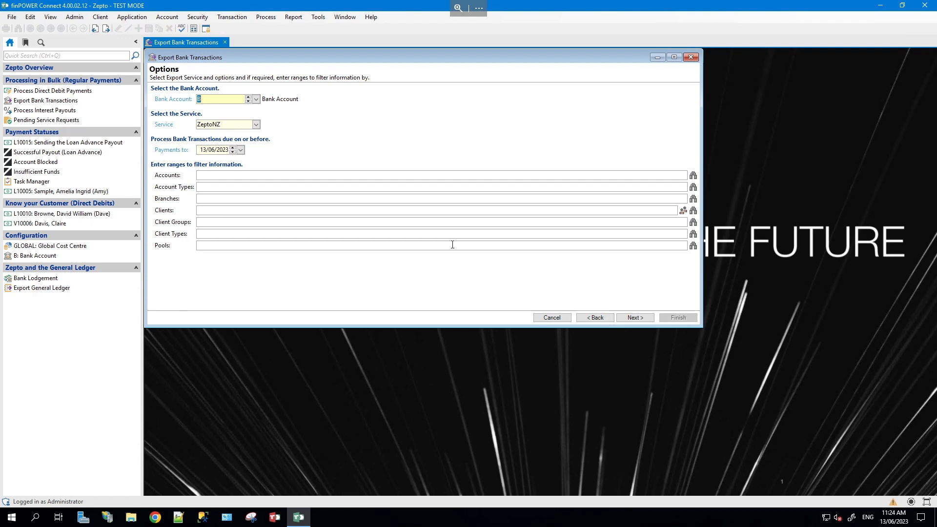
click(635, 318)
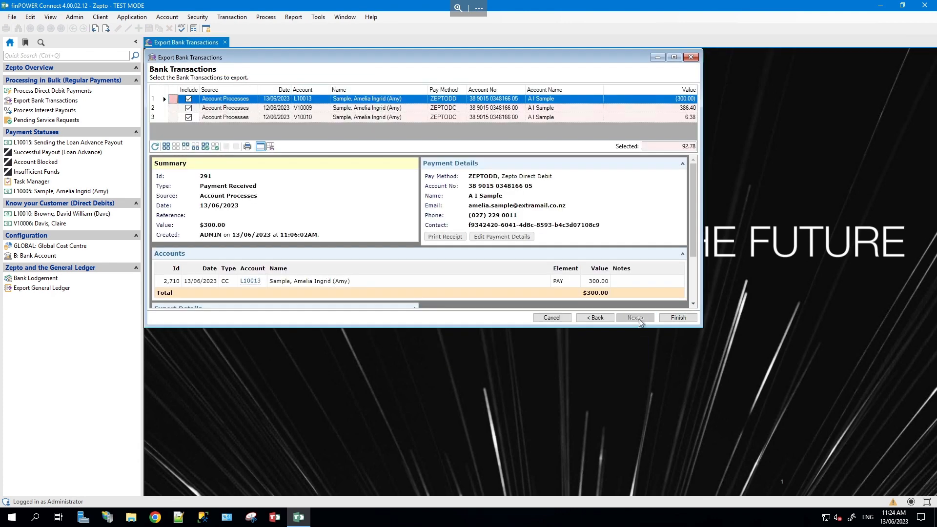
click(674, 318)
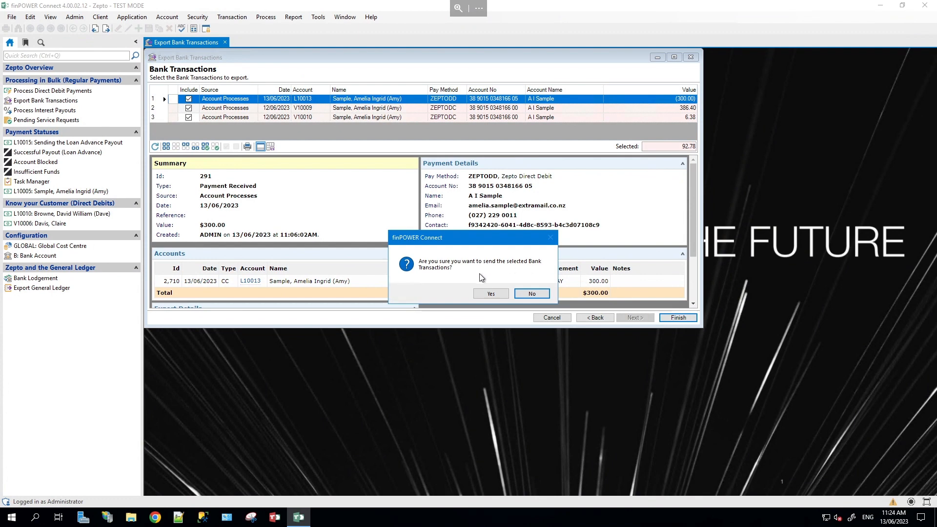
click(490, 294)
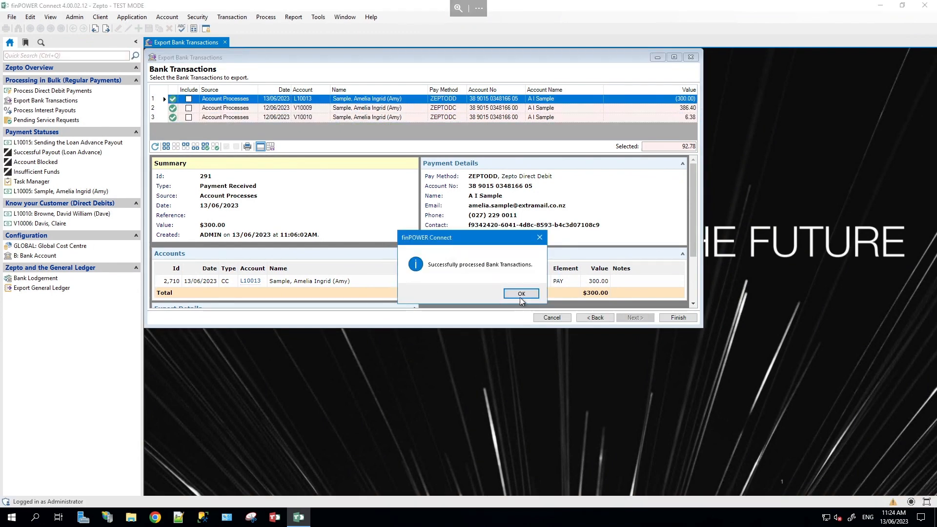
click(521, 294)
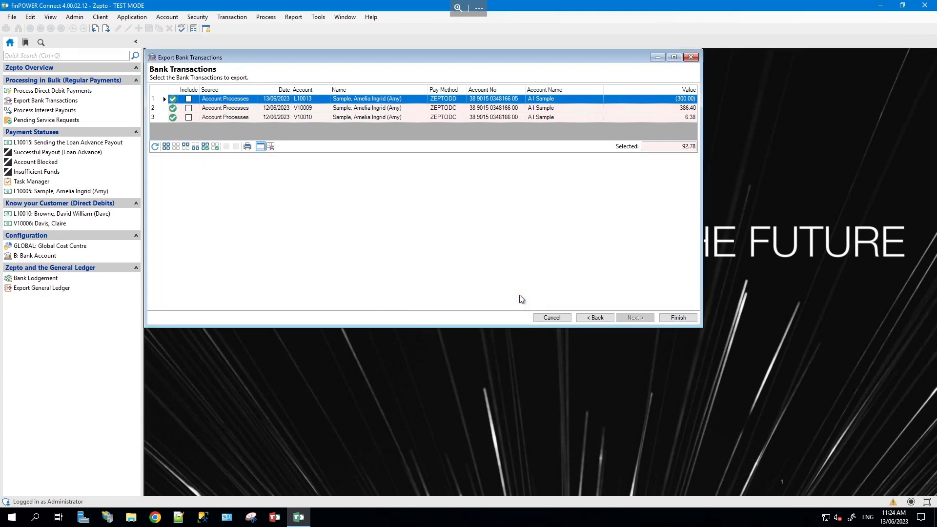
- Process the single $81.37 interest payout filtered to the ZEPTODC payment method
click(90, 114)
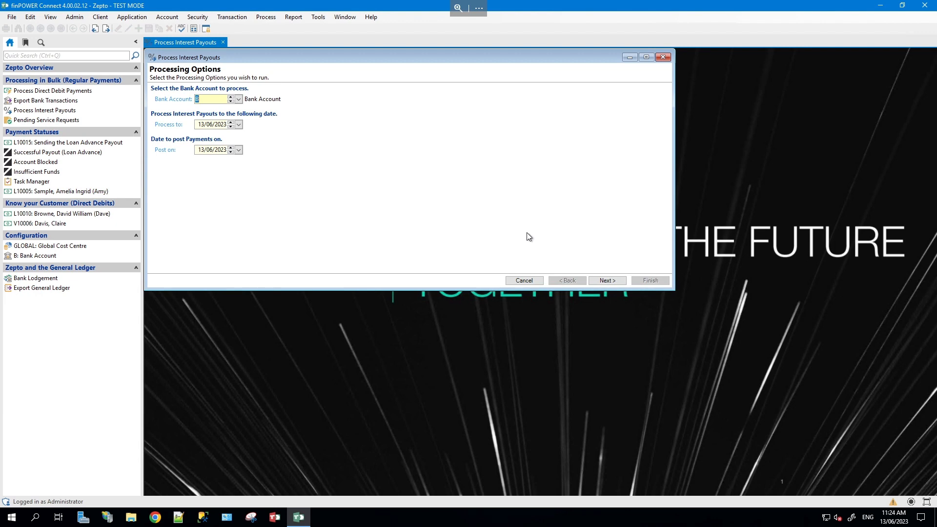
click(607, 281)
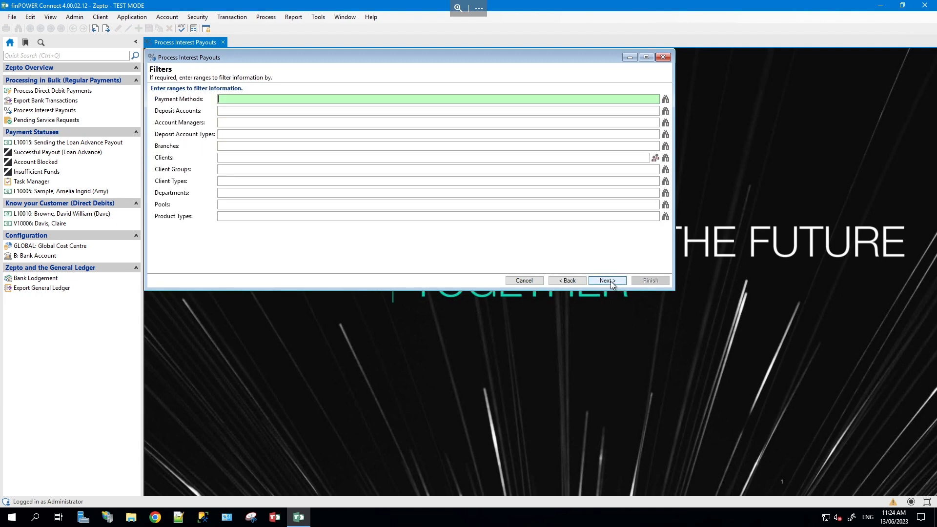
click(665, 99)
click(238, 95)
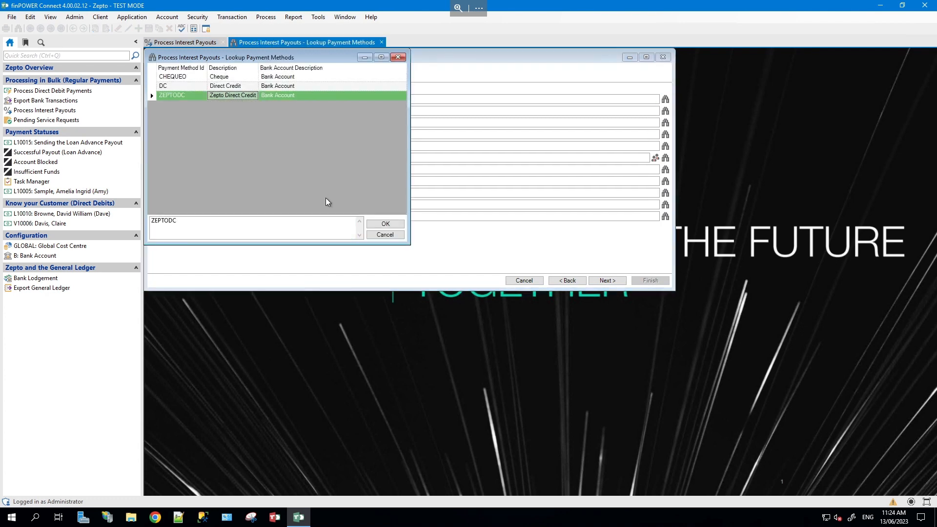
click(385, 223)
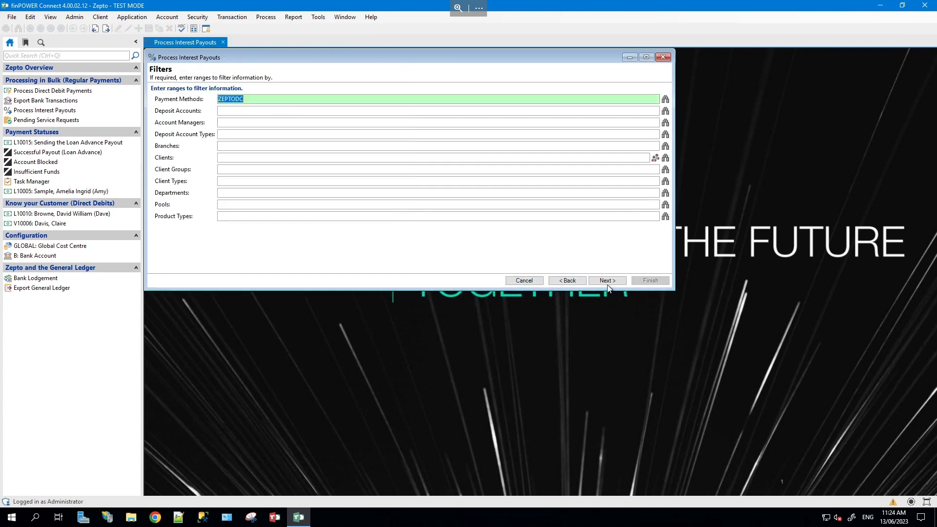
click(607, 284)
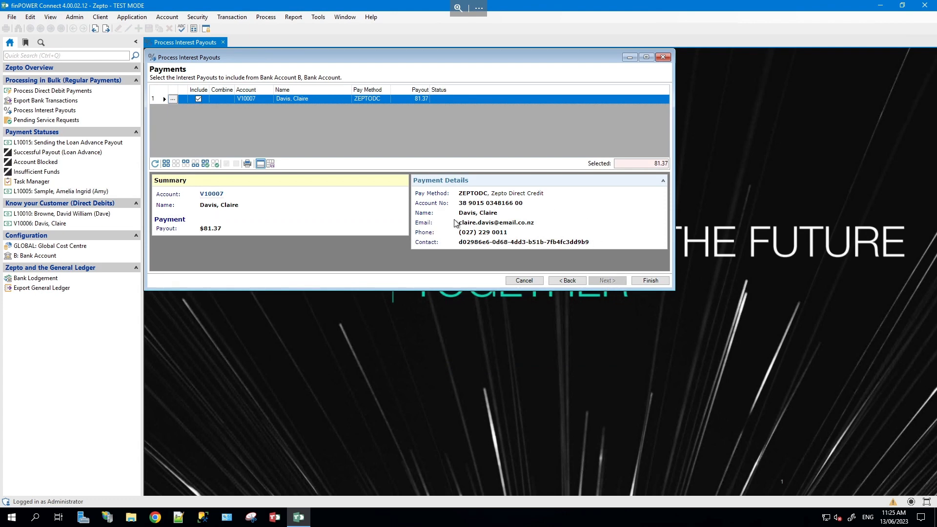
click(640, 281)
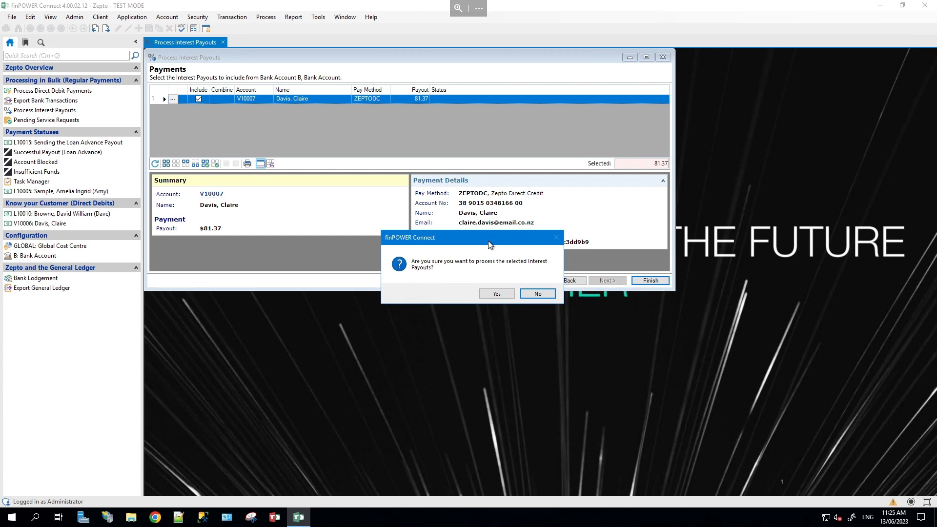
click(488, 295)
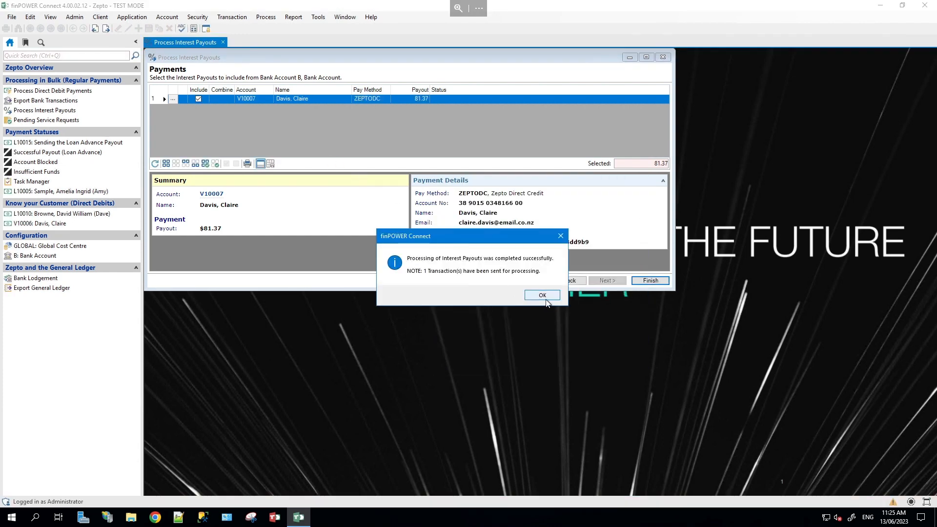
click(542, 295)
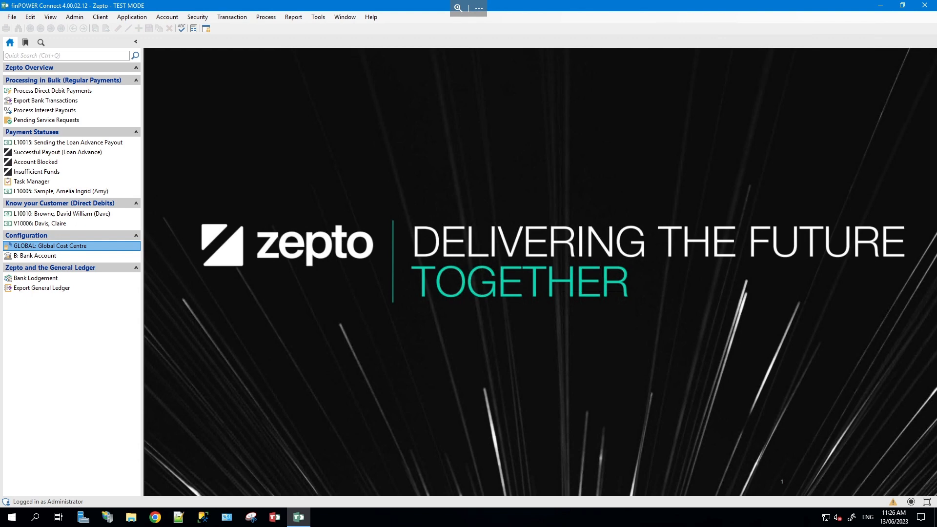
click(95, 120)
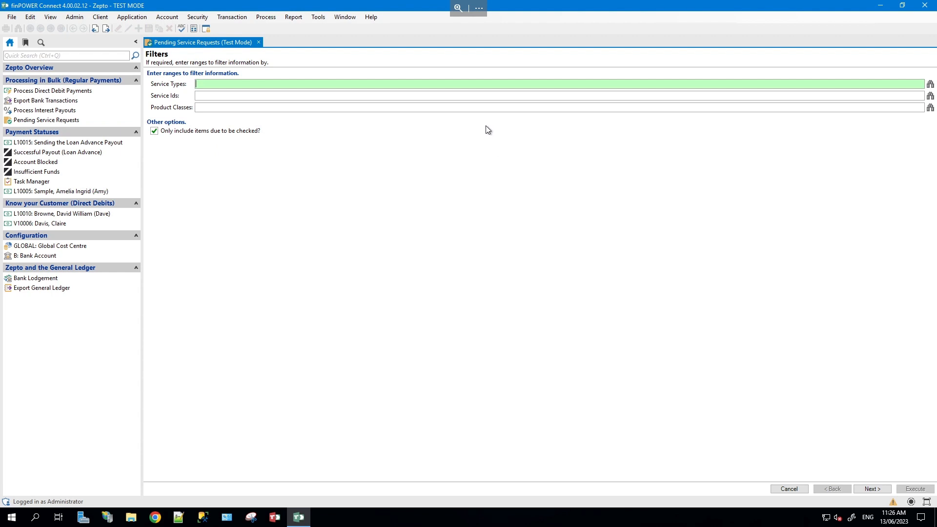
click(423, 96)
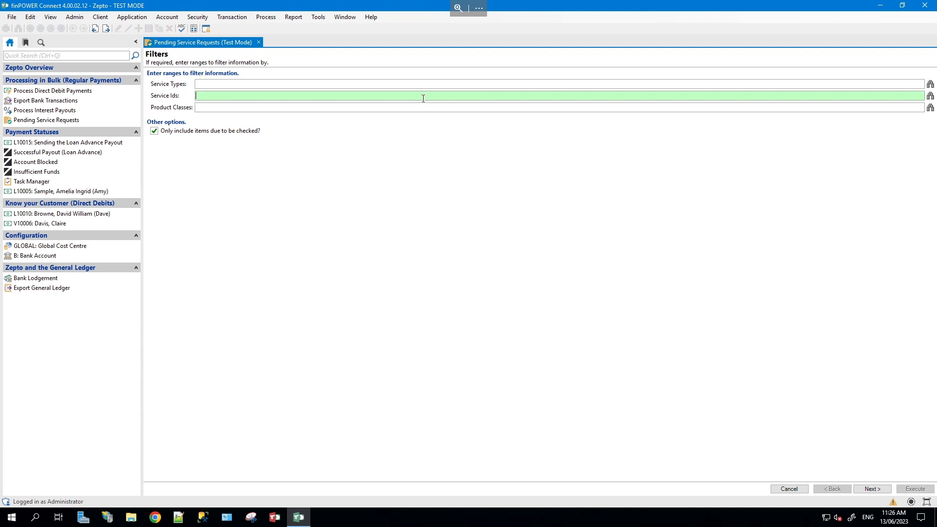
click(930, 96)
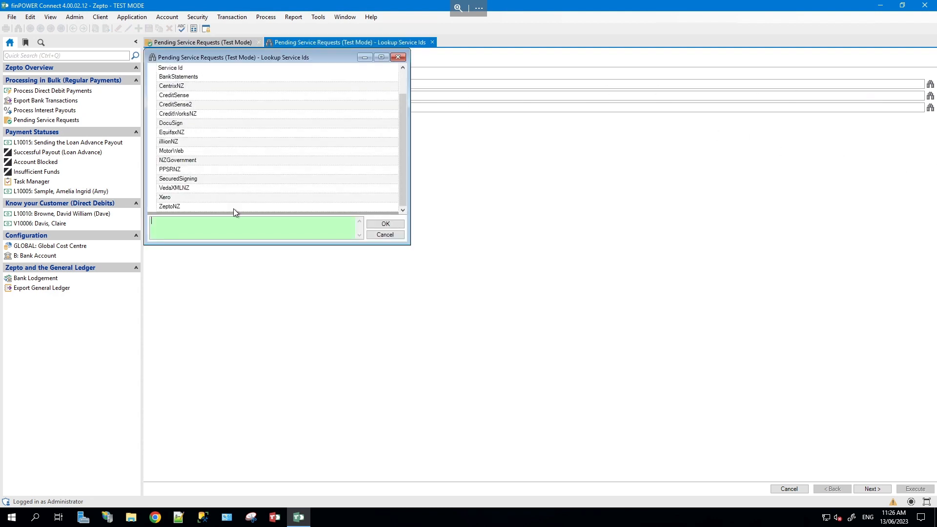
double_click(234, 207)
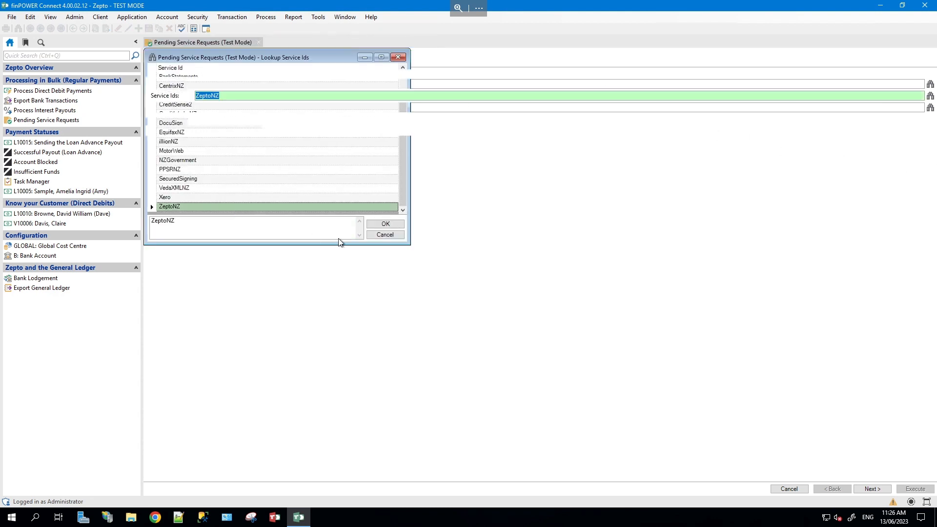
click(872, 488)
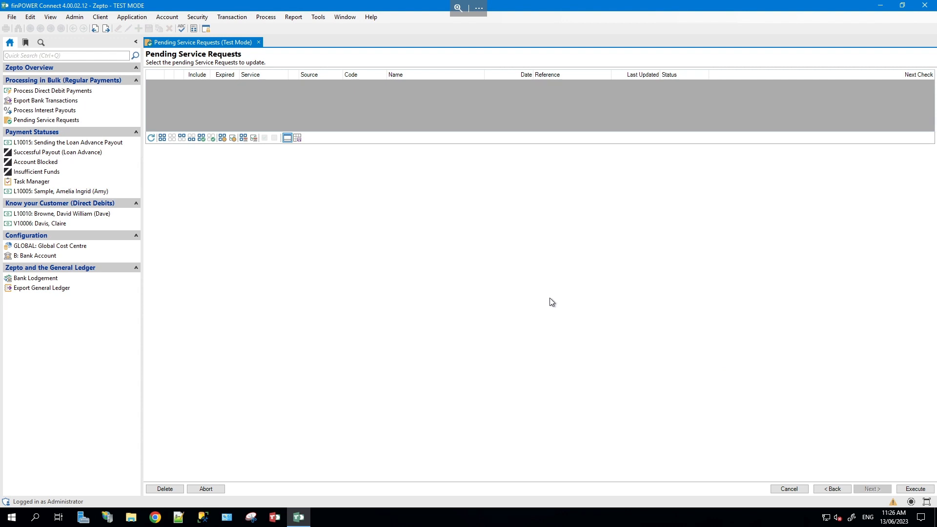
click(259, 42)
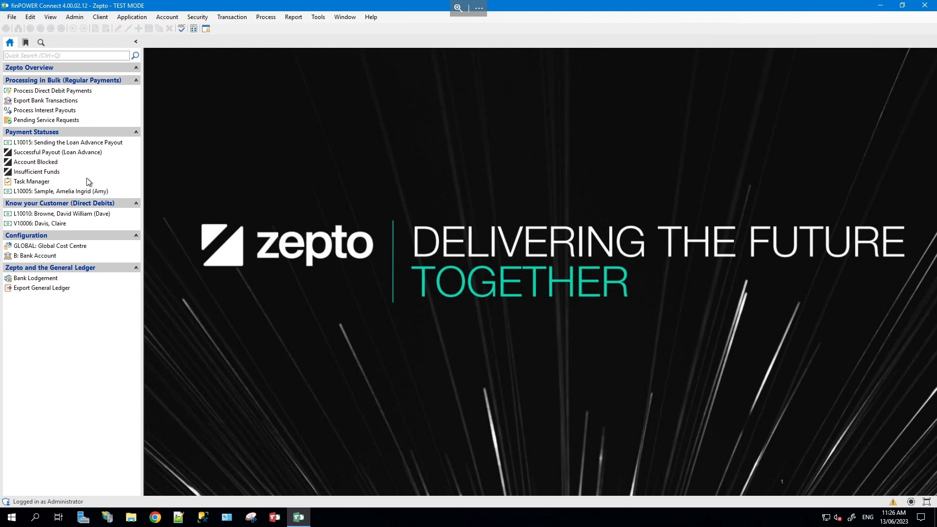
- Approve the loan's $20,000 external party payout, then open the Successful Payout example loan
click(130, 143)
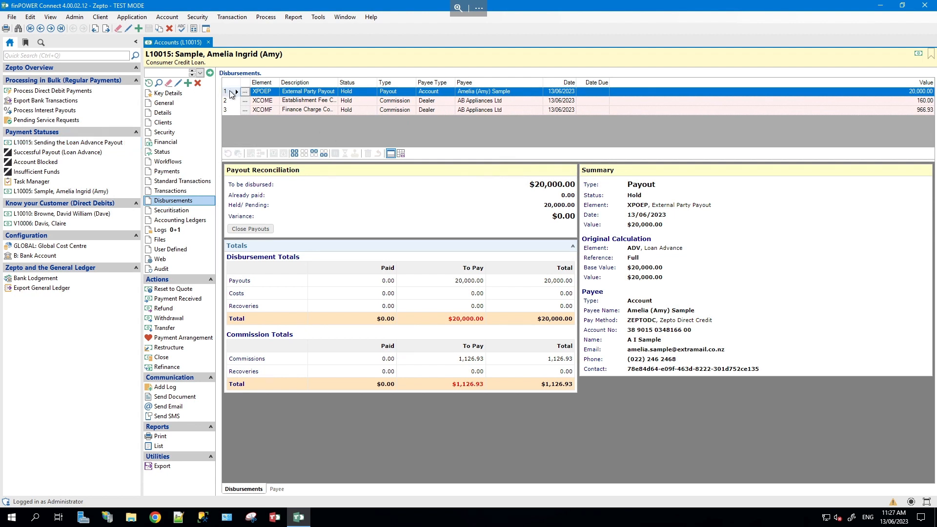
click(232, 93)
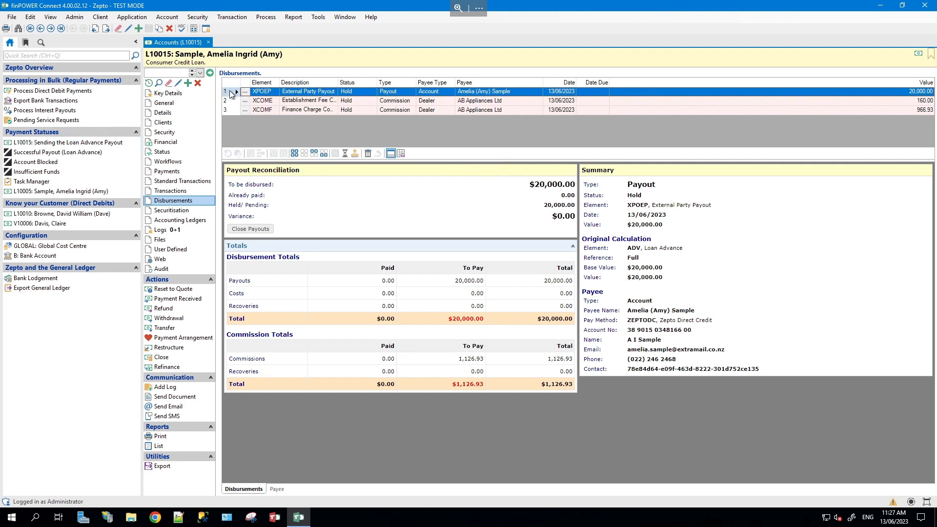
click(355, 154)
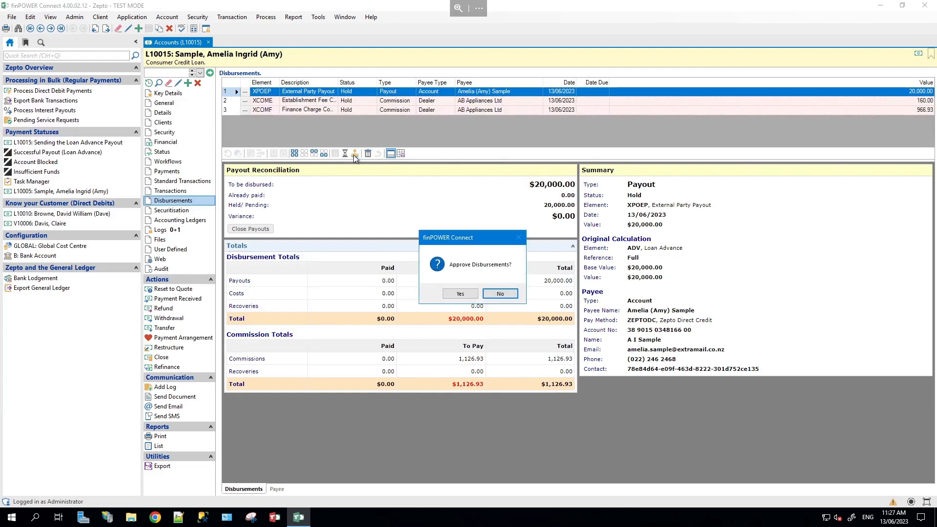
click(460, 294)
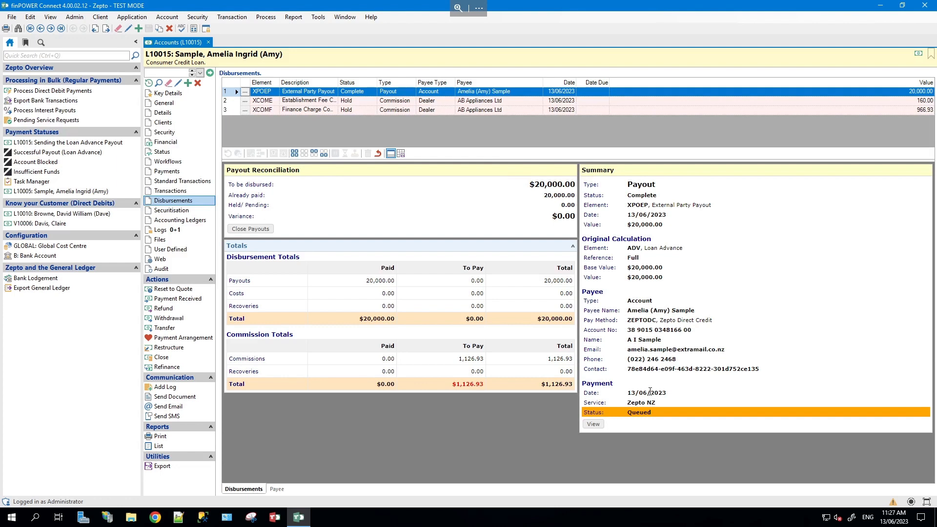
click(110, 151)
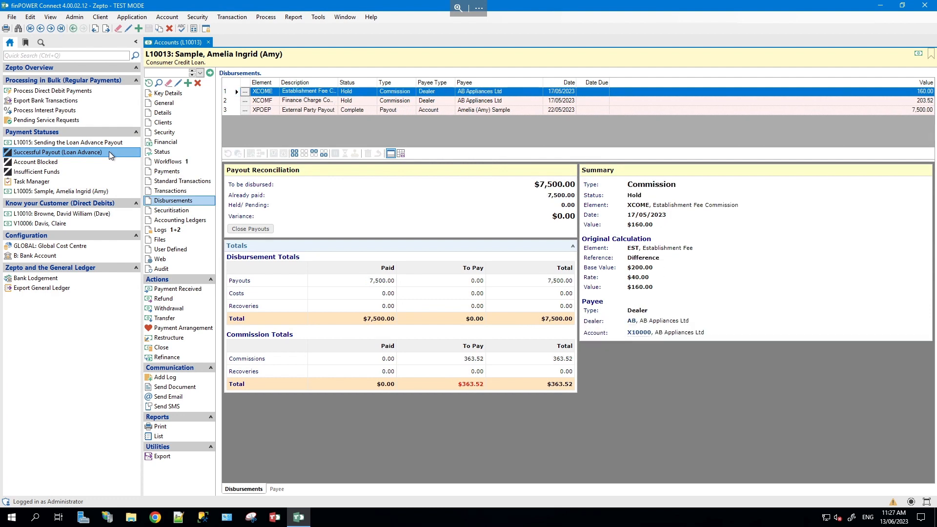
- Refresh the Zepto status of the bank transaction for the queued 13/06/2023 $300 payment
click(462, 111)
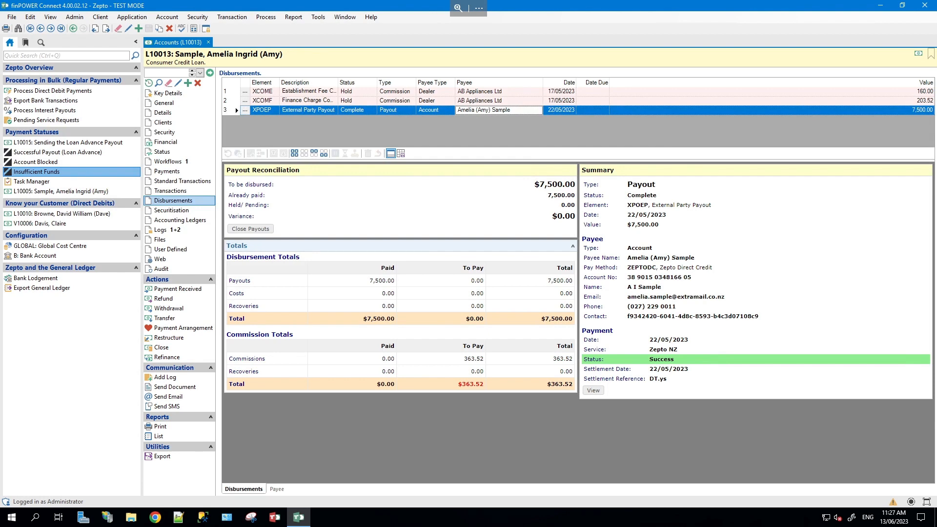
click(199, 191)
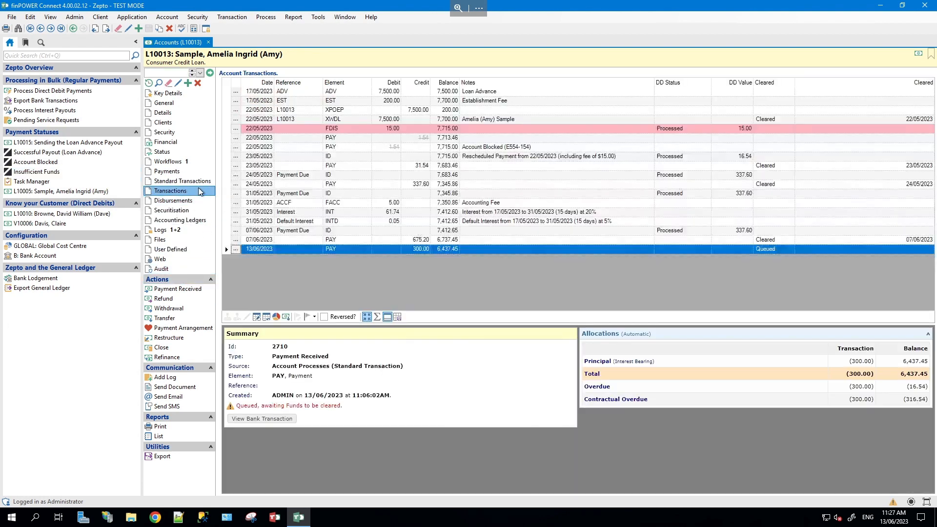
click(544, 253)
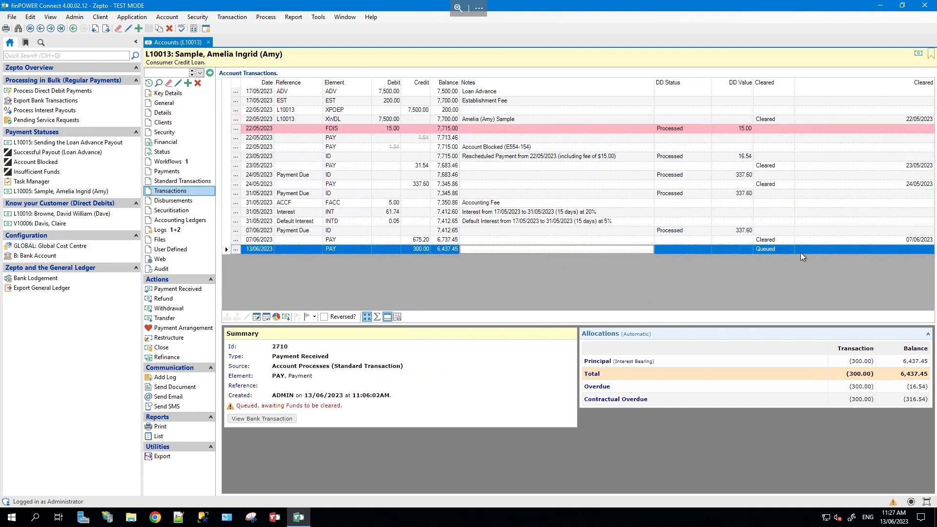
click(778, 249)
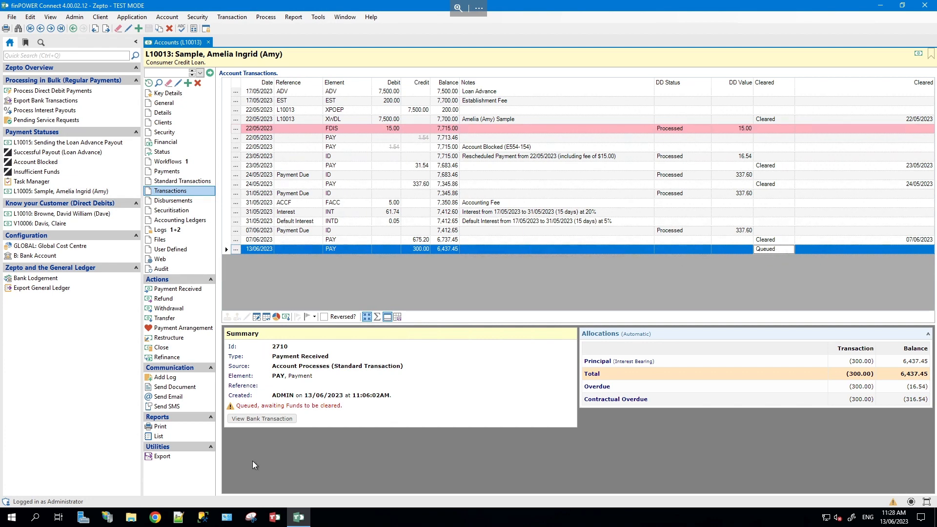
click(258, 419)
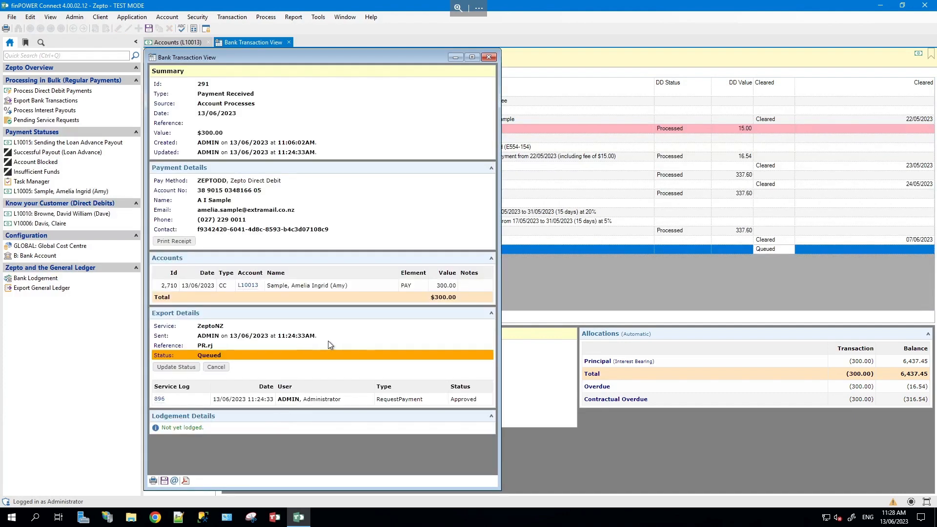
click(171, 370)
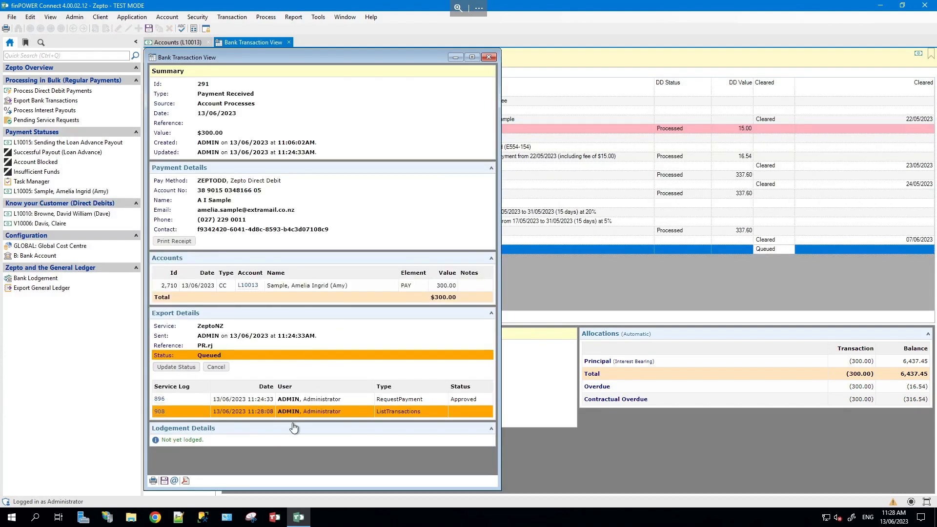
- Close the bank transaction view and select the 07/06/2023 $675.20 payment
click(489, 58)
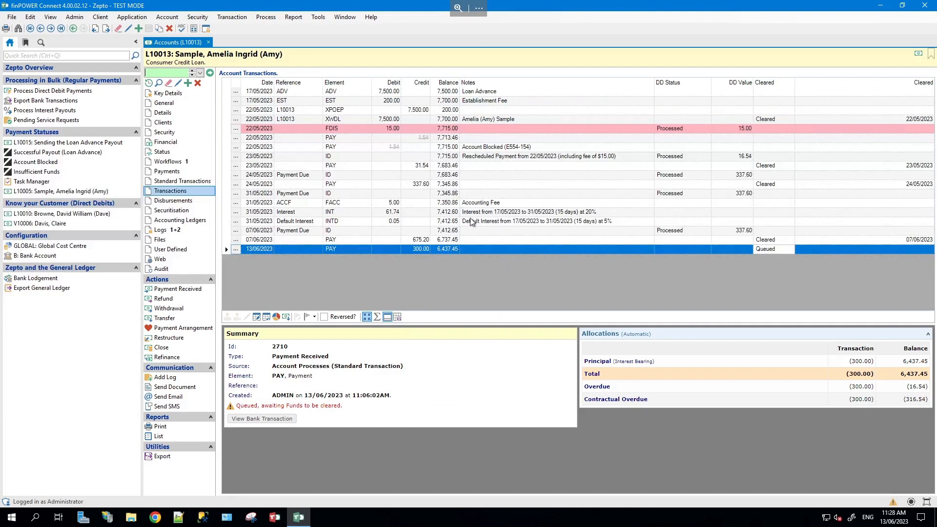
click(725, 240)
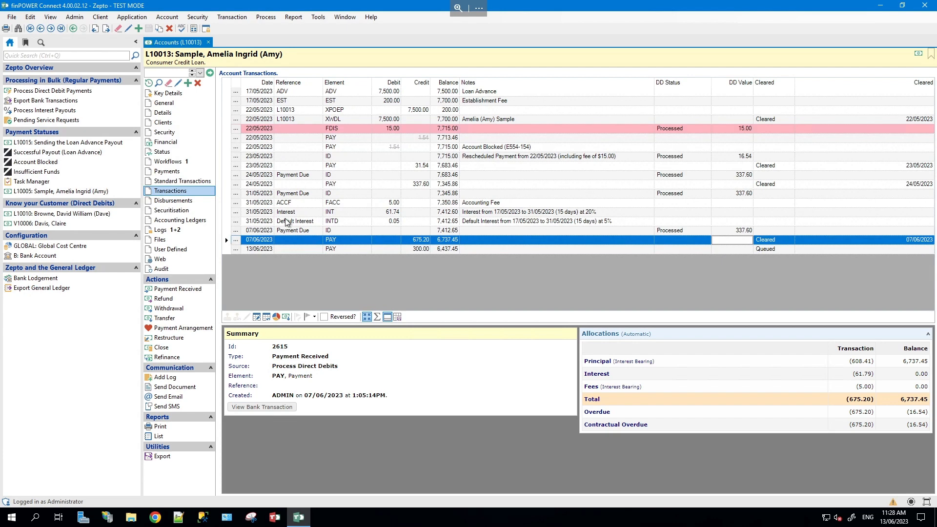
click(289, 410)
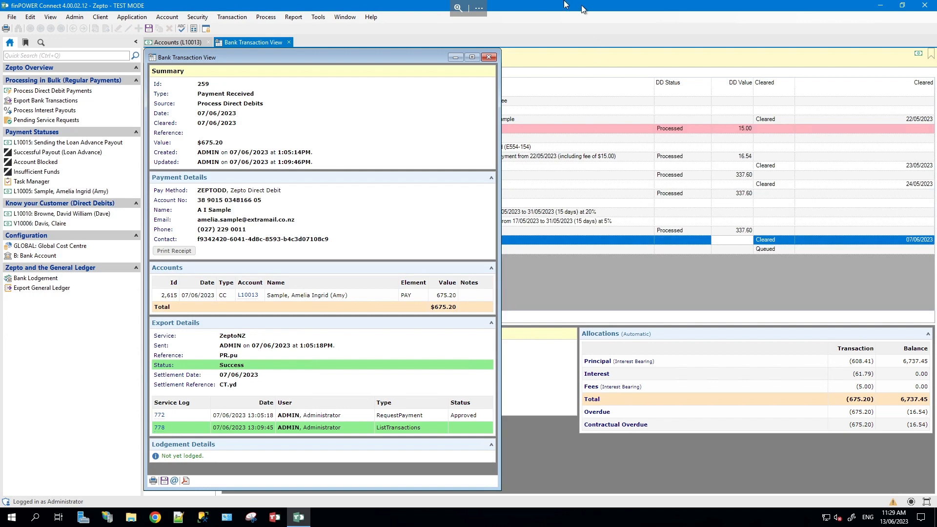
click(490, 58)
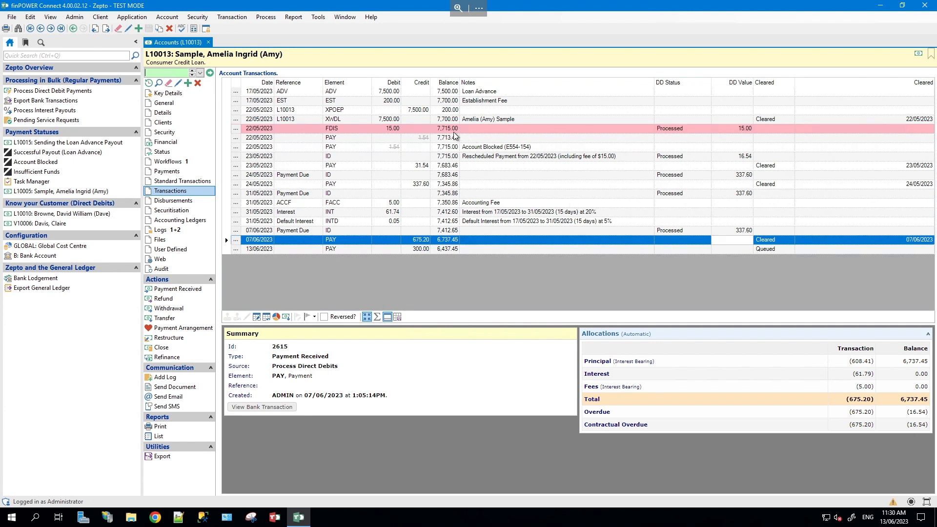
click(423, 139)
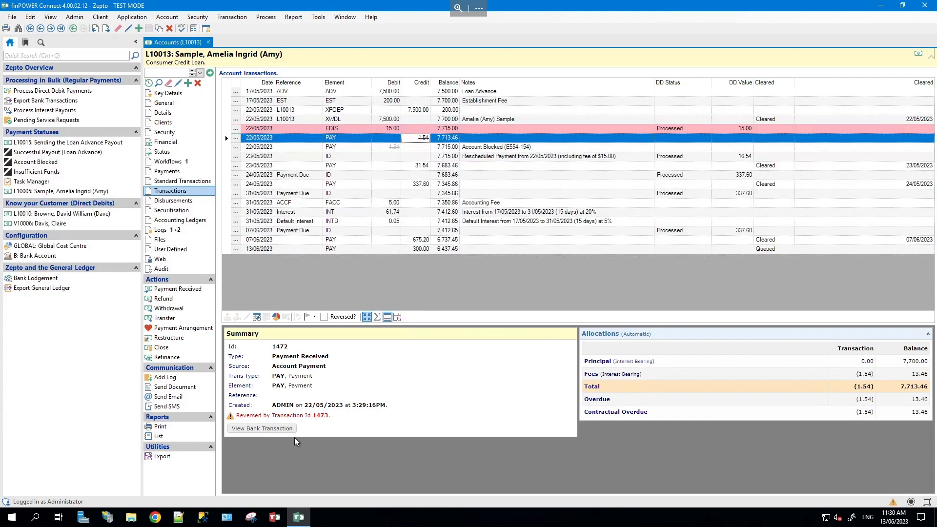
click(263, 429)
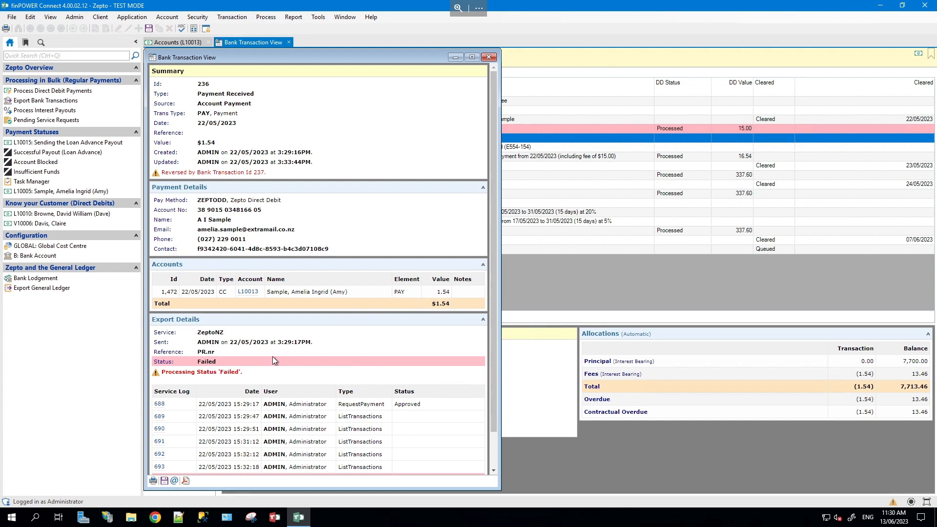
scroll(283, 358, down, 1)
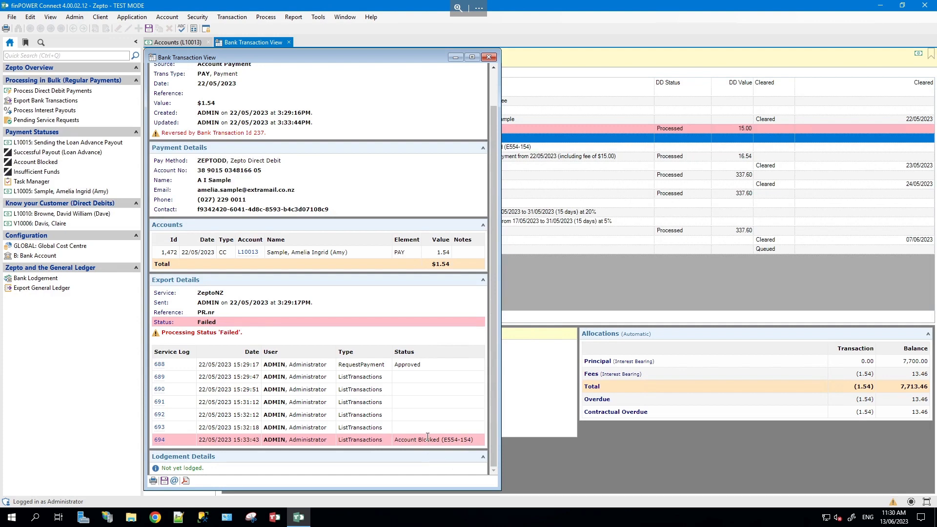
mouse_move(427, 436)
click(488, 57)
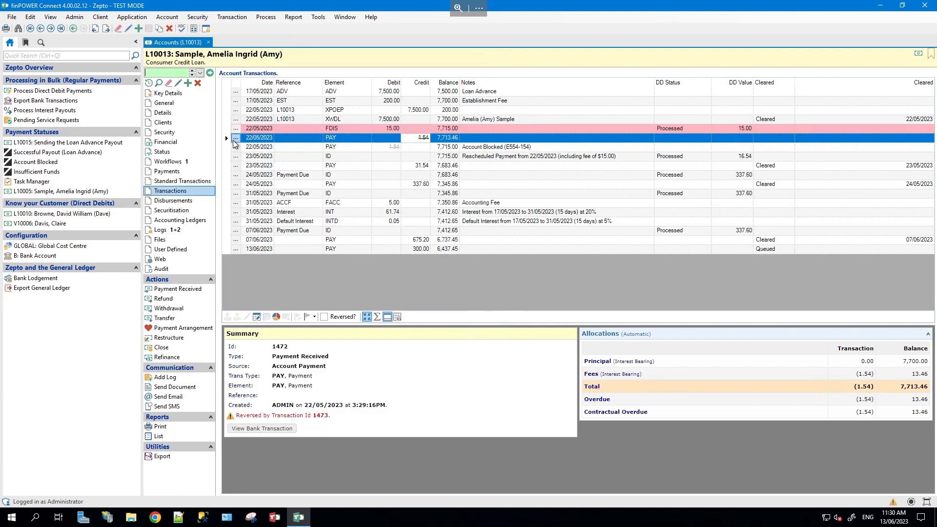
- Open Service Log #655 for Insufficient Funds, then the loan with the reversed $1.52 payment
click(78, 174)
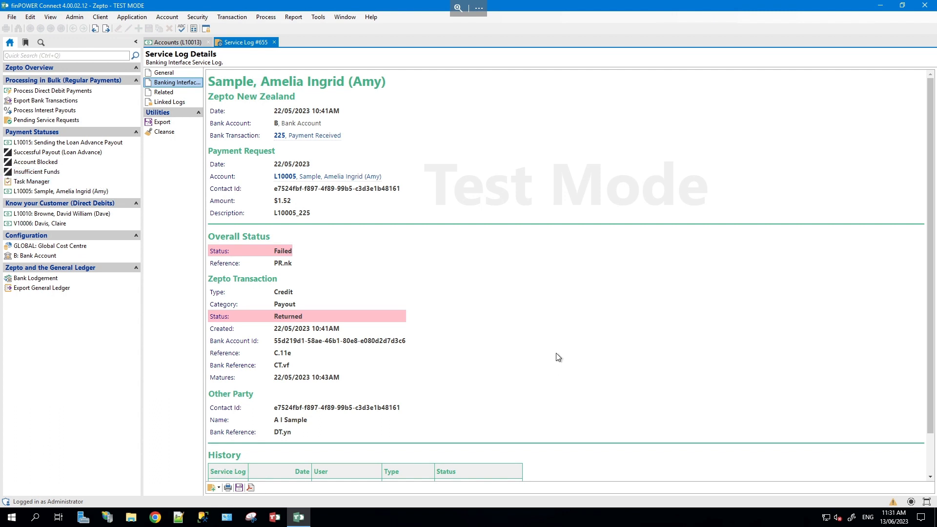
scroll(557, 357, down, 2)
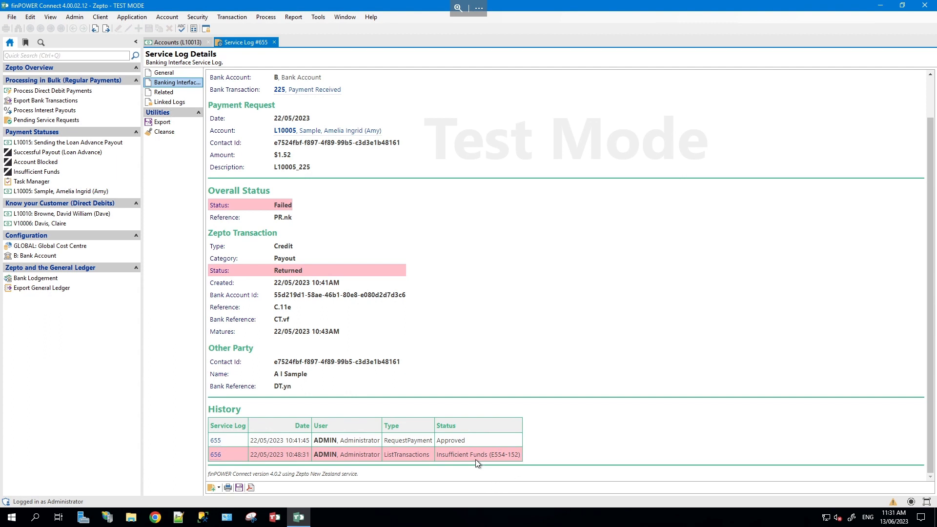
scroll(478, 243, up, 2)
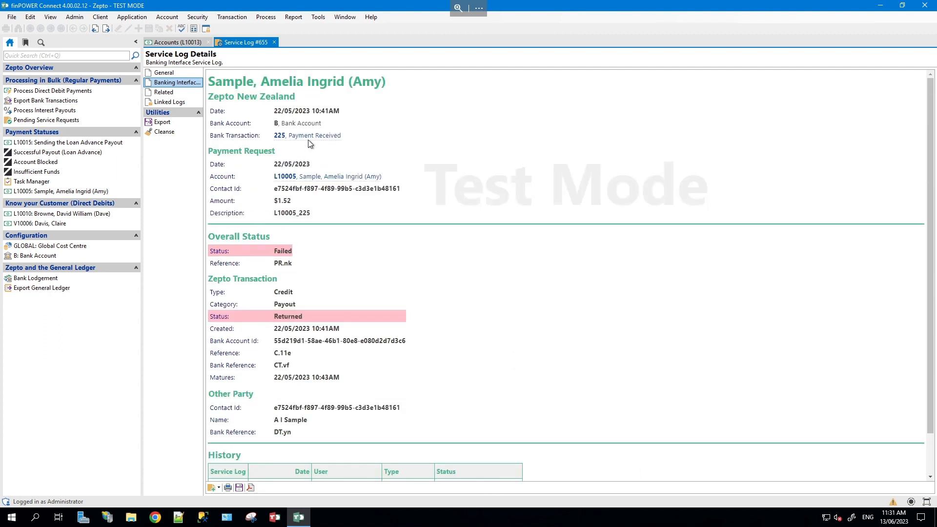
click(309, 178)
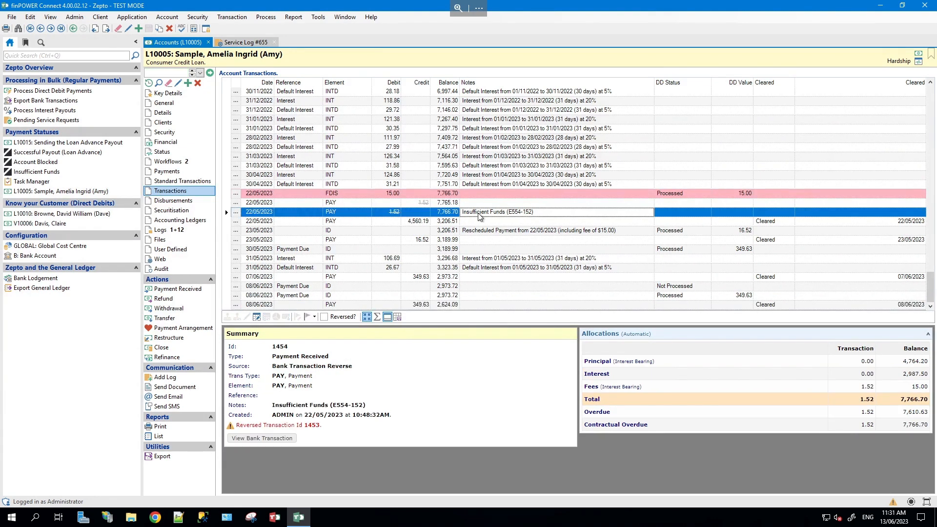
click(62, 213)
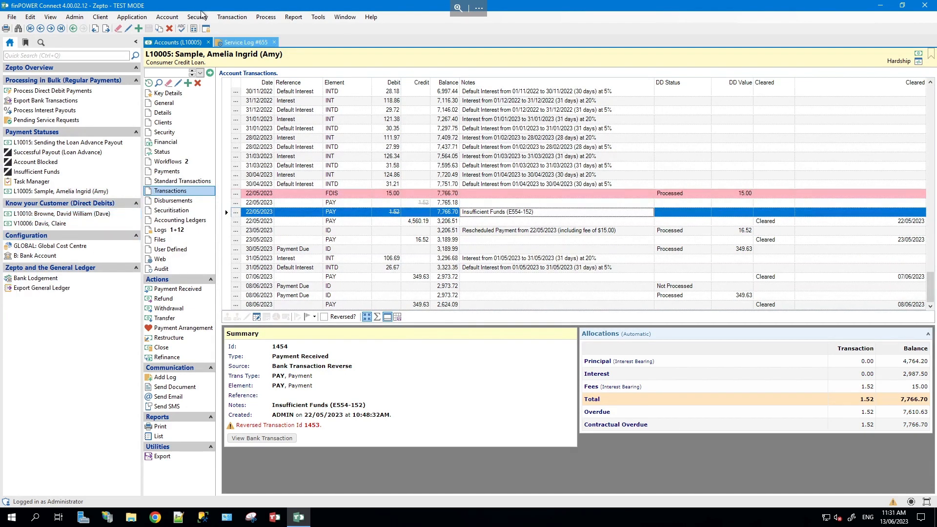
- Close all open windows and bring up the Task Manager's Zepto payment failure tasks
right_click(177, 45)
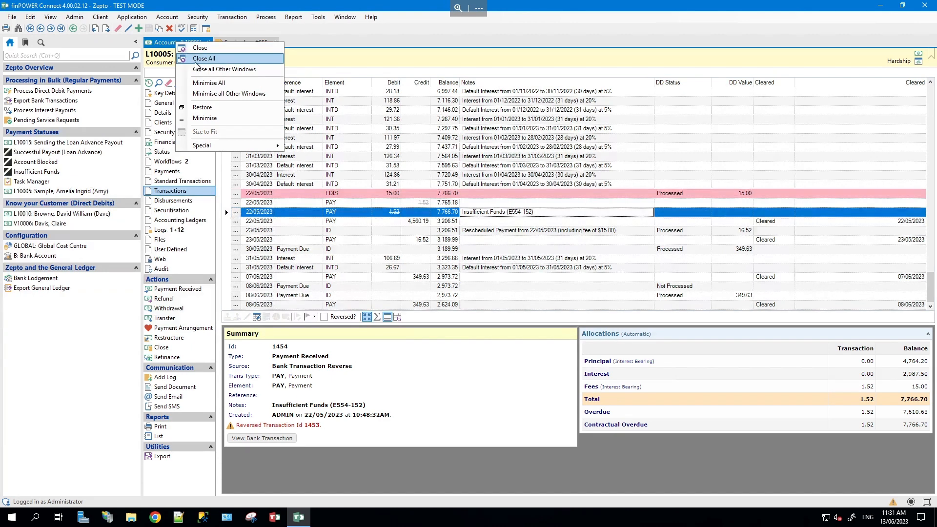
key(Escape)
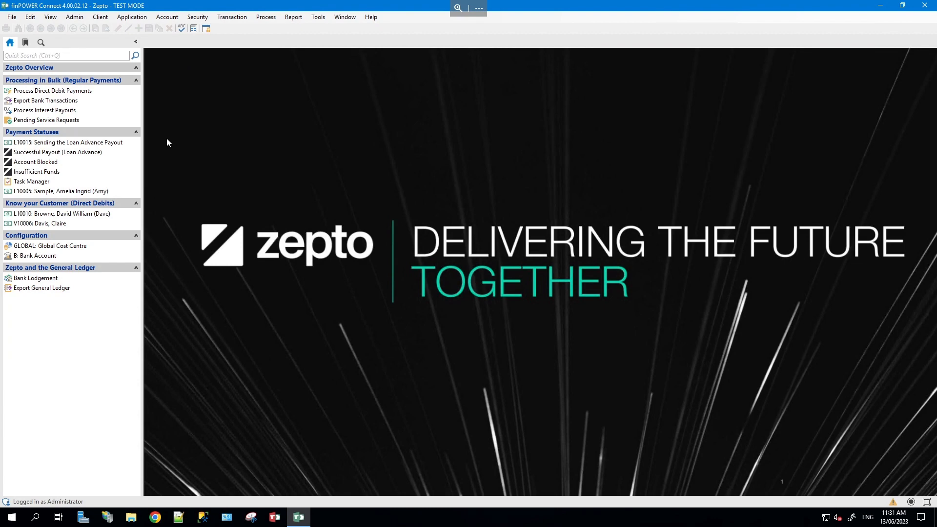
click(75, 181)
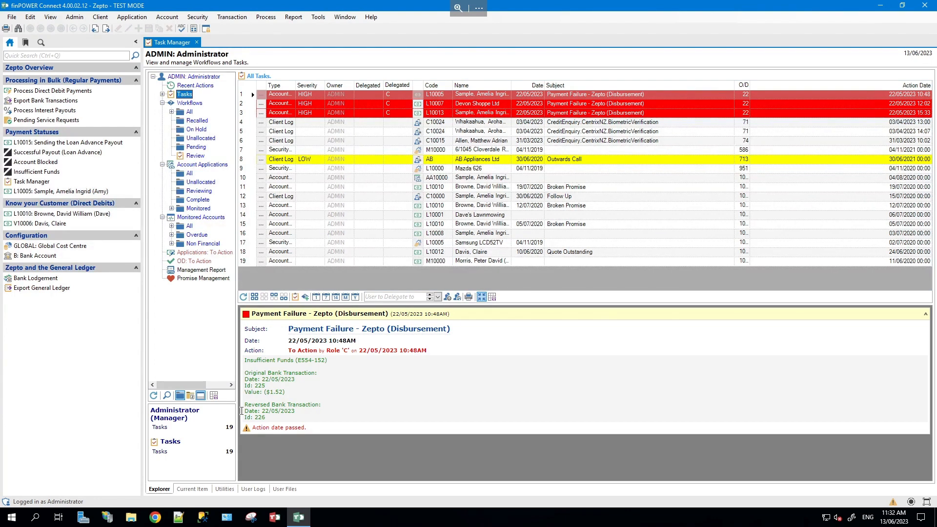
- Complete the $1.52 Insufficient Funds payment failure task and close the Task Manager
click(295, 297)
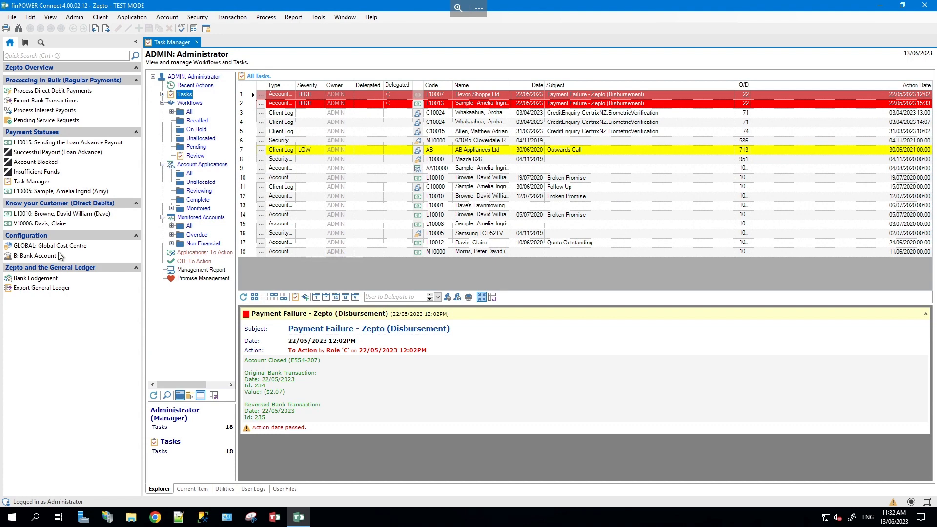
click(196, 43)
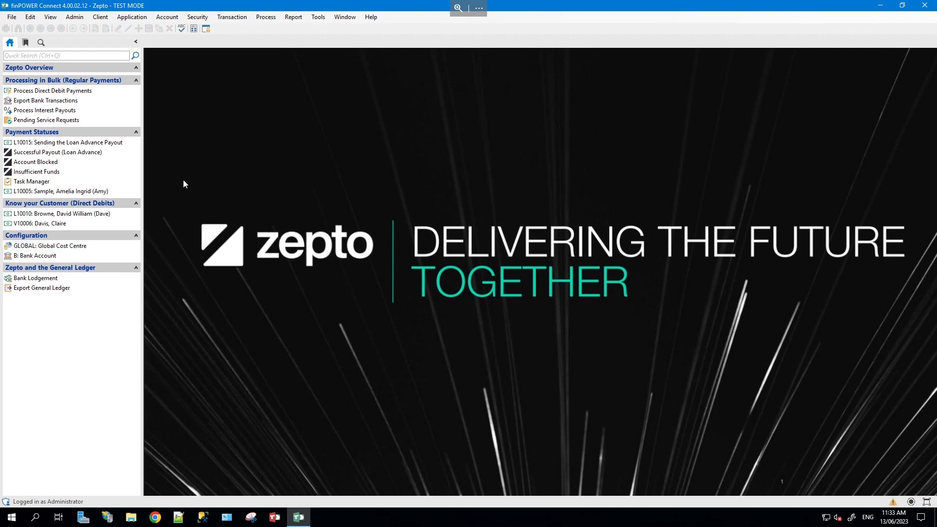
- Start a client-authorised payment change on the first direct-debit loan, switching the method to ZEPTODD
click(109, 212)
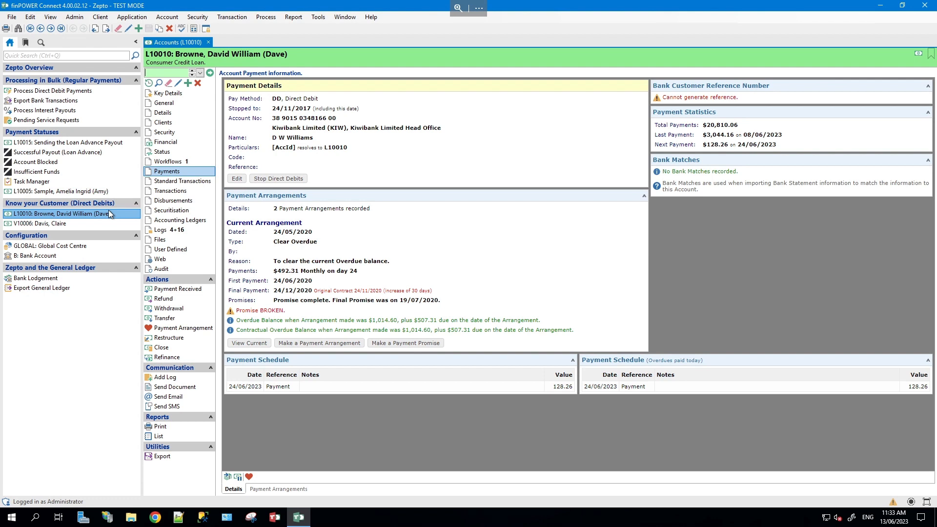
click(235, 178)
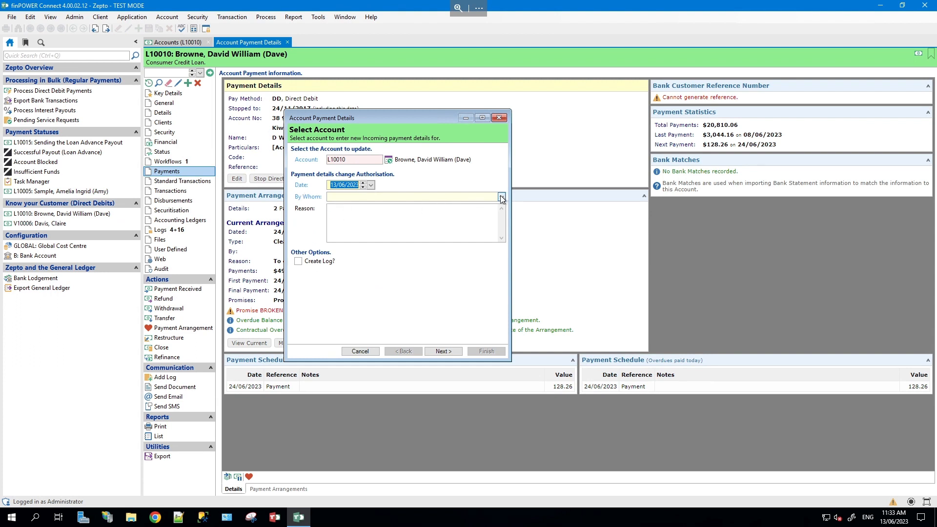
click(474, 198)
click(485, 204)
click(442, 352)
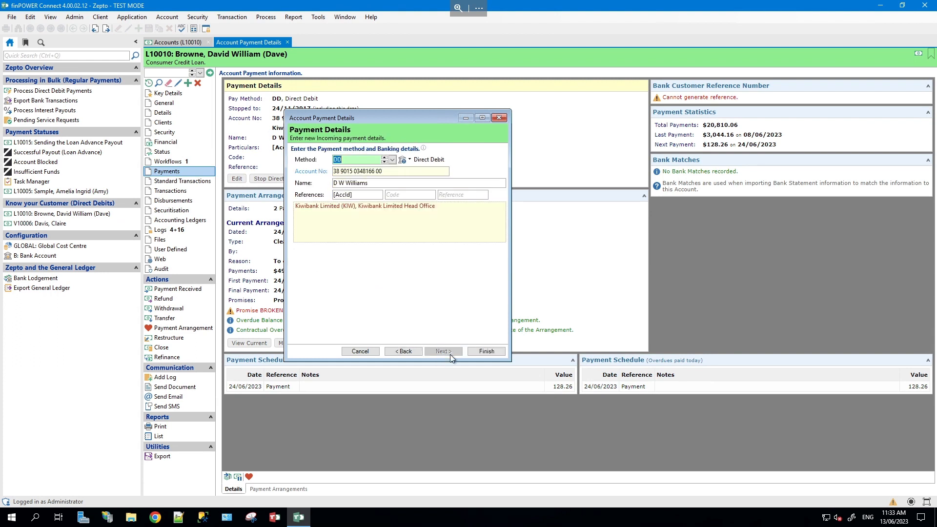
click(392, 159)
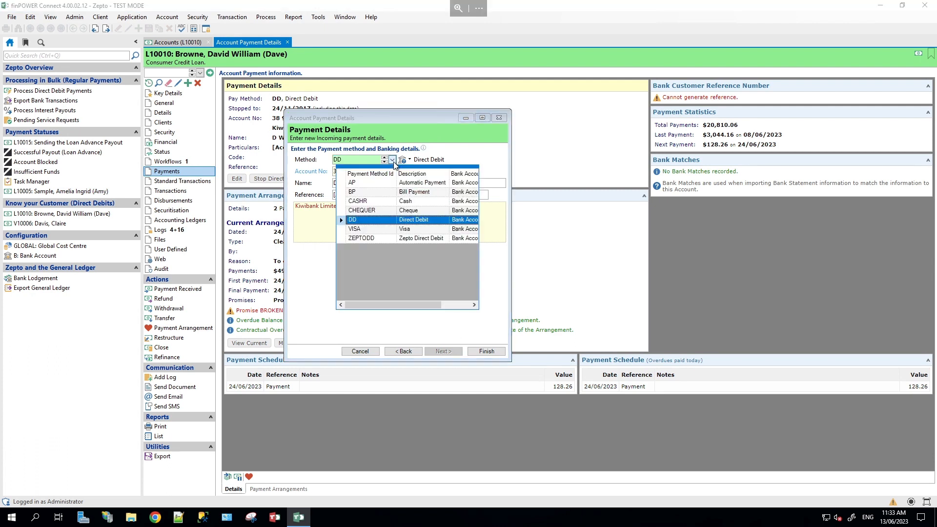
click(390, 239)
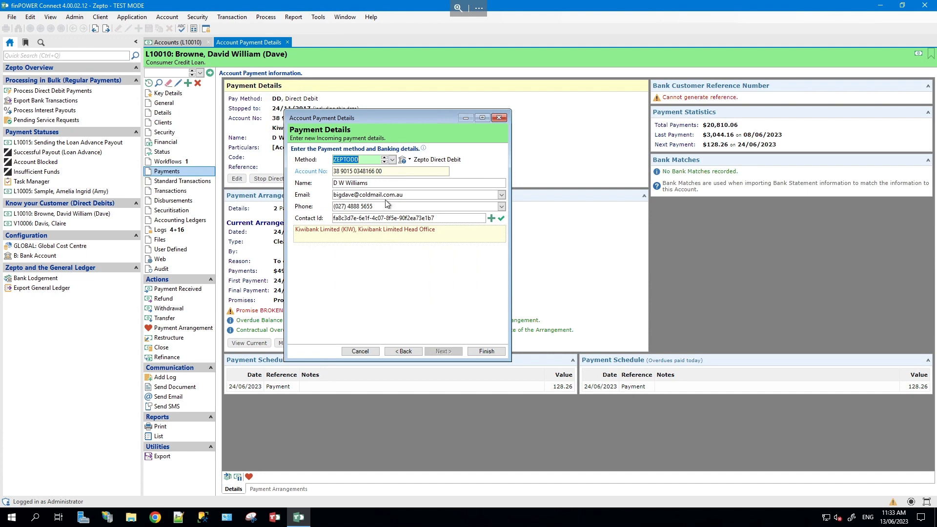
- Replace the old Contact Id with a new Zepto contact and save the payment details
click(435, 218)
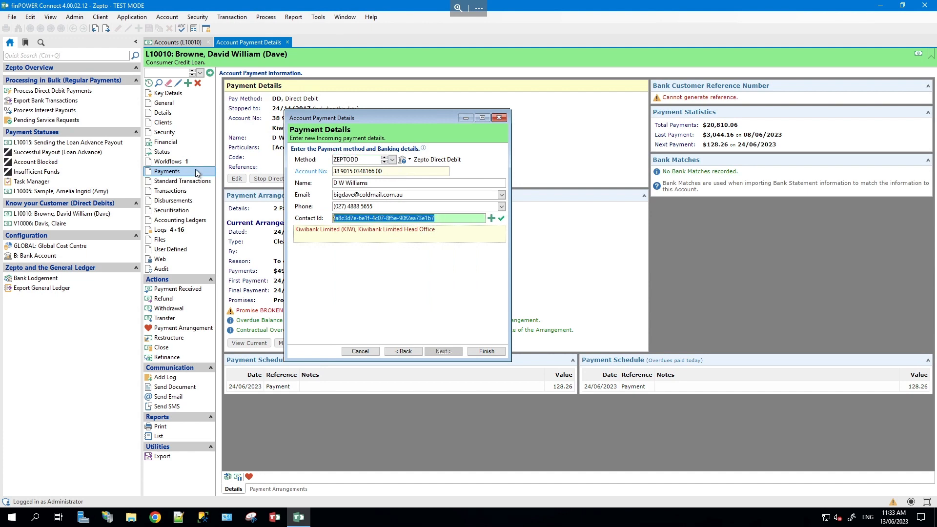
key(Delete)
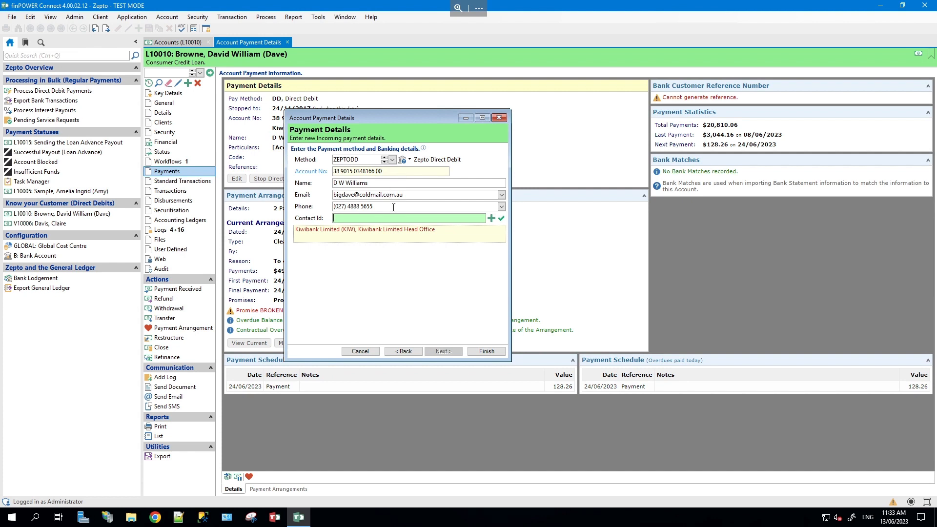
click(491, 218)
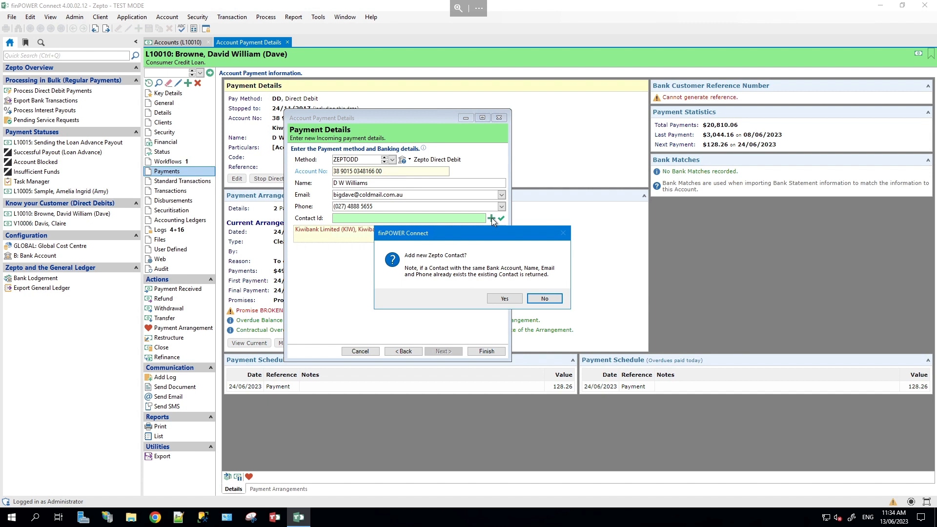
click(498, 301)
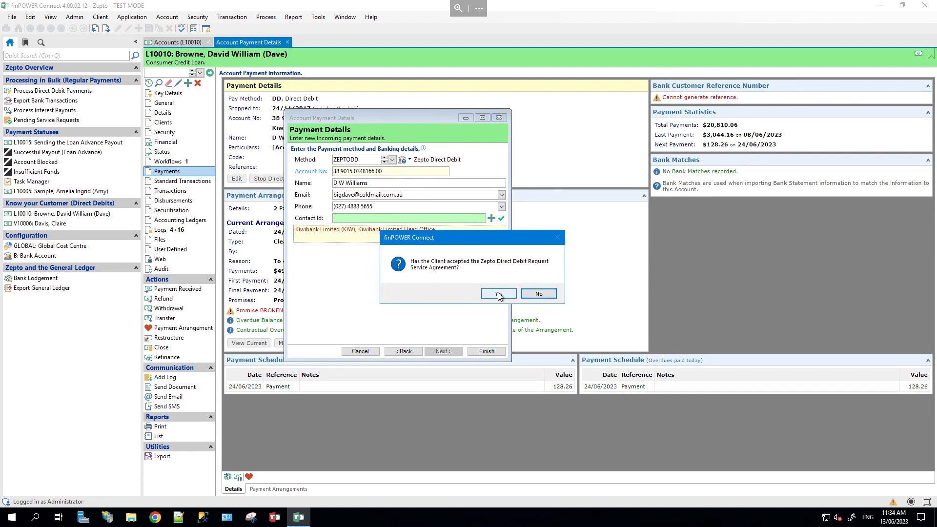
click(499, 294)
click(488, 351)
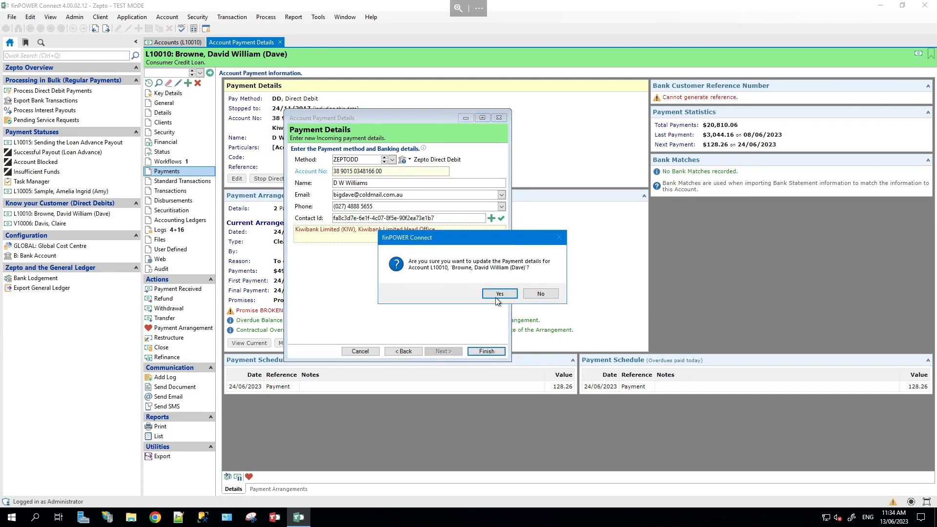
click(497, 295)
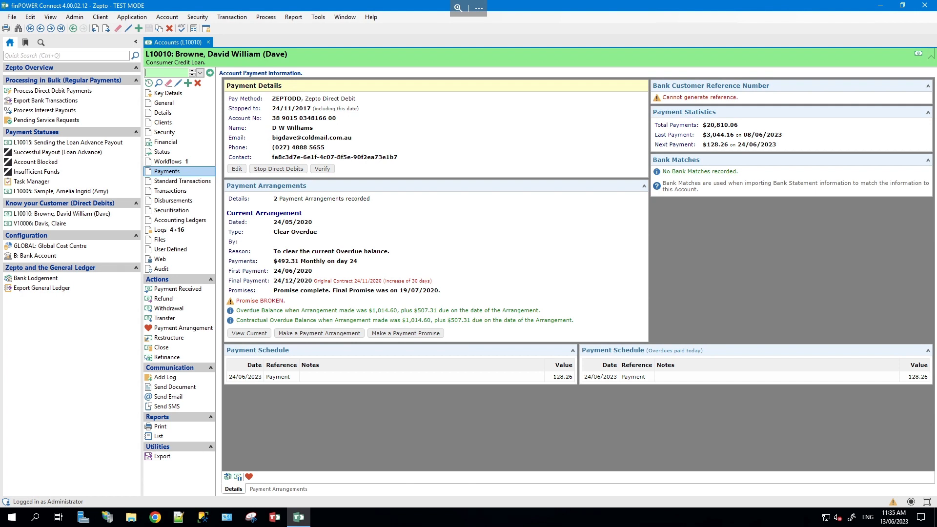
- Enter a 2,000.00 PAY payment received on the loan and accept the overpayment warning
click(181, 289)
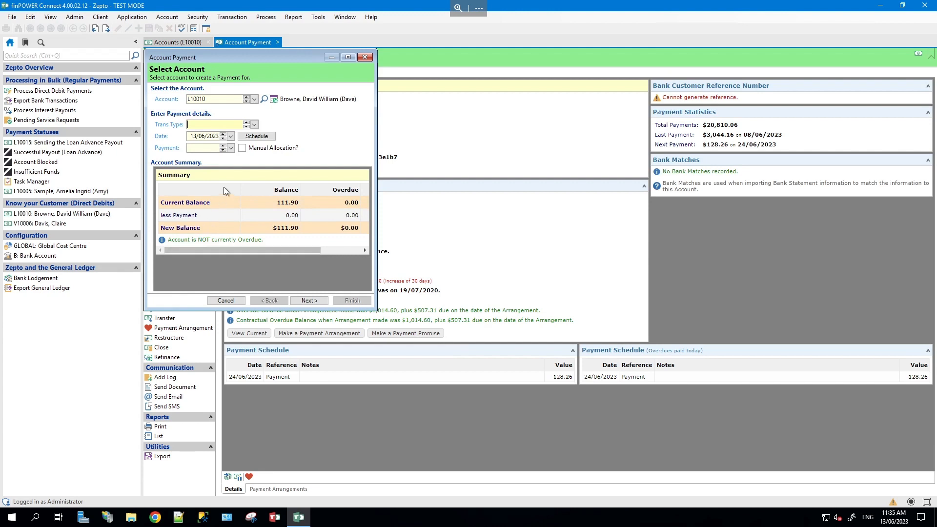
click(254, 125)
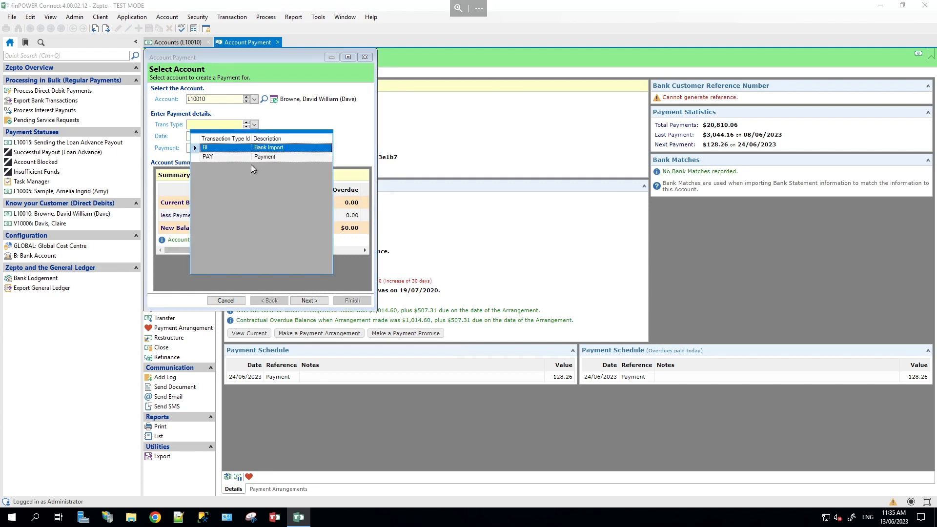
click(250, 156)
click(196, 149)
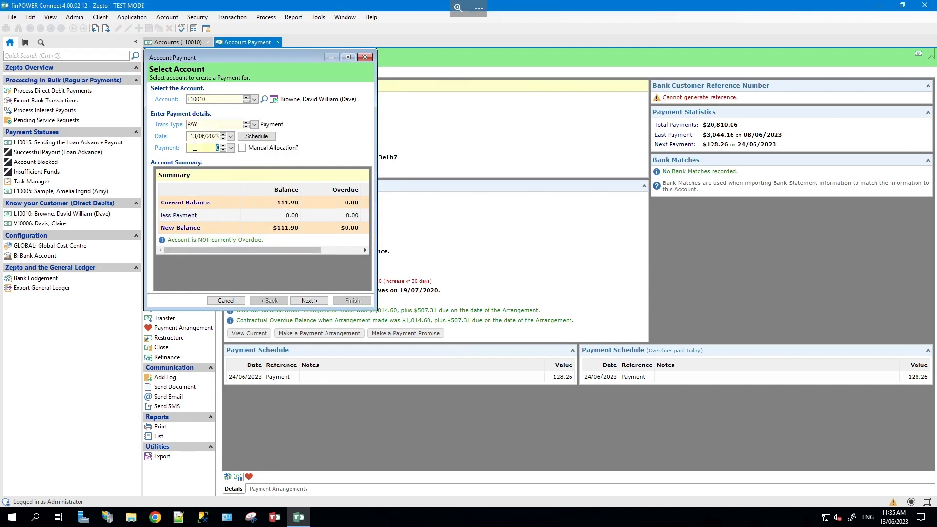
text(2000)
click(311, 303)
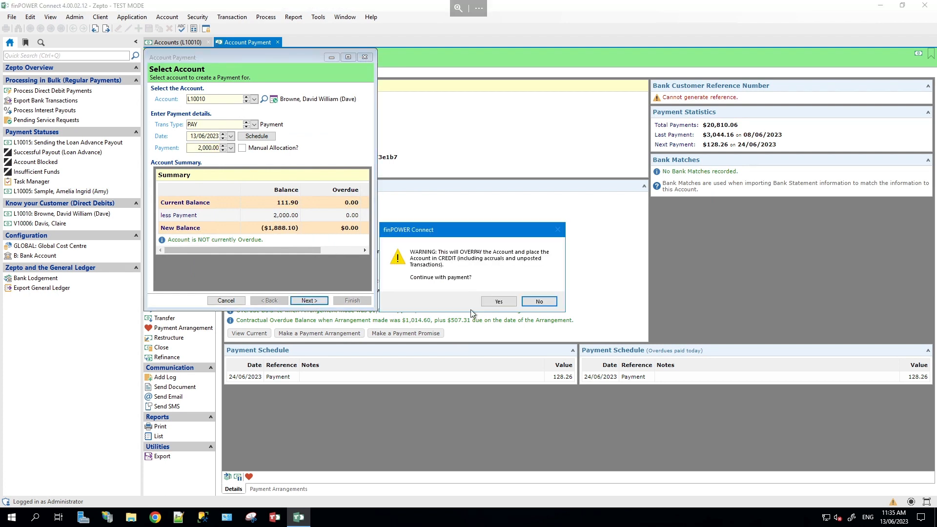
click(496, 302)
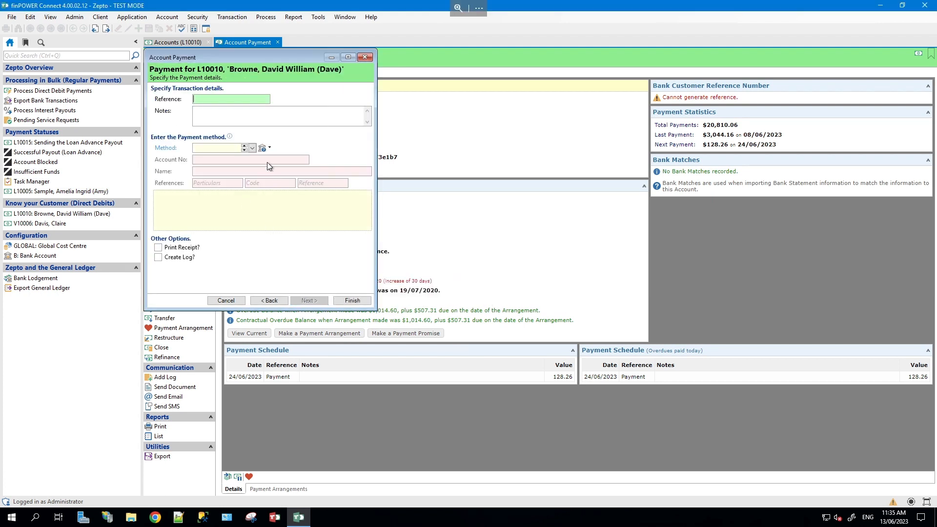
- Pay the 2,000.00 from the client's ZeptoNZ direct debit account and confirm it for processing
click(260, 147)
click(382, 191)
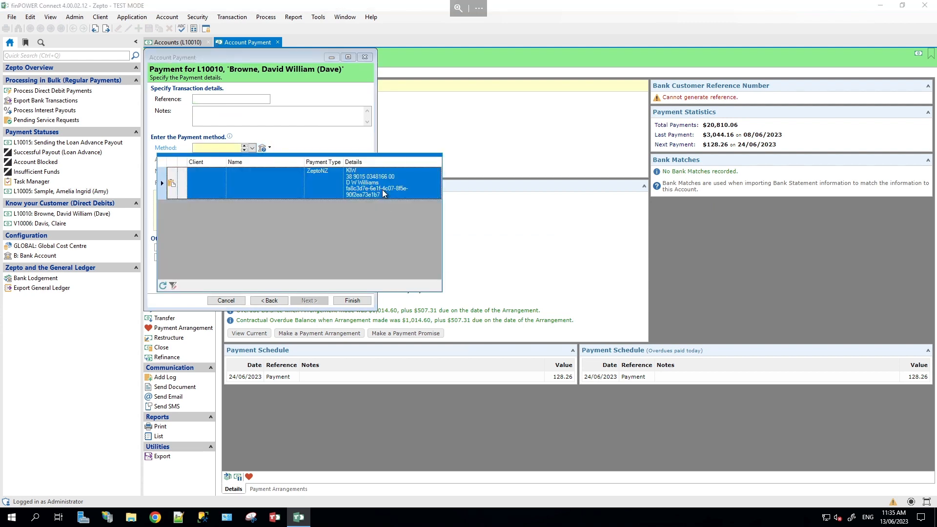
double_click(383, 191)
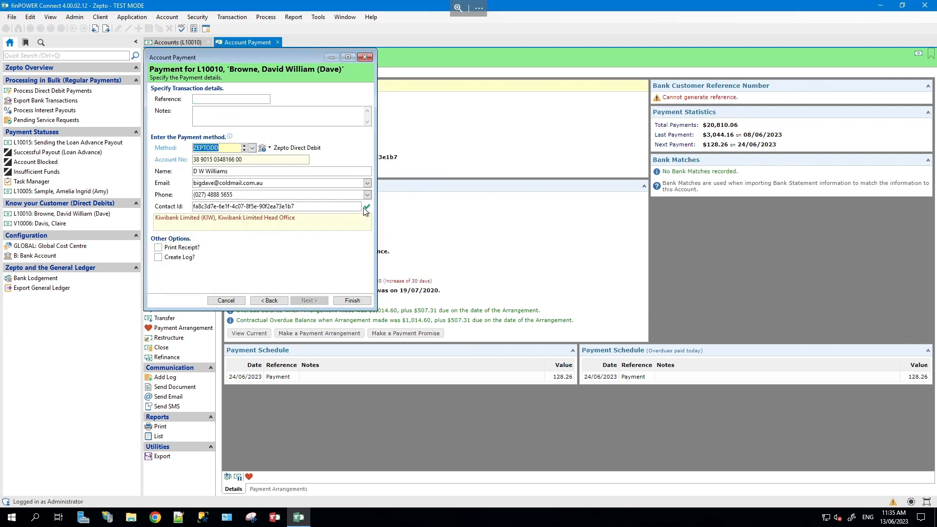
click(350, 300)
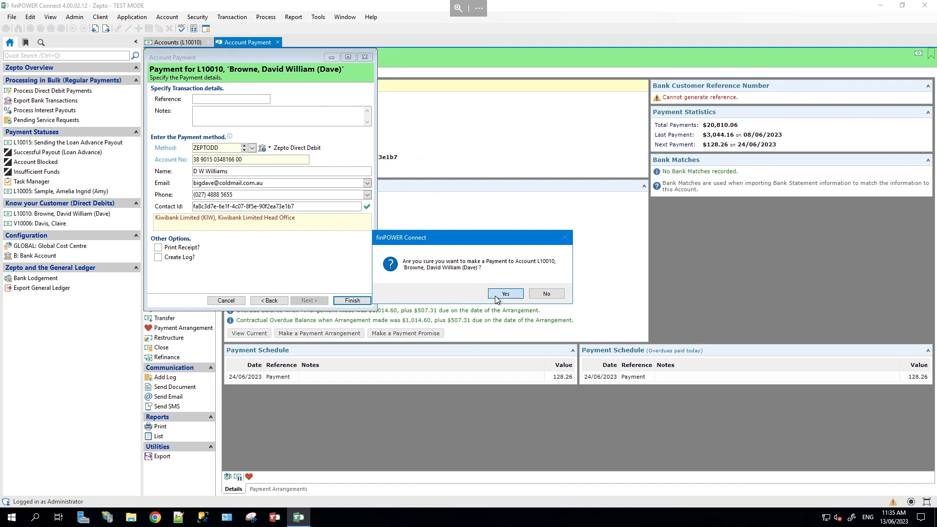
click(495, 295)
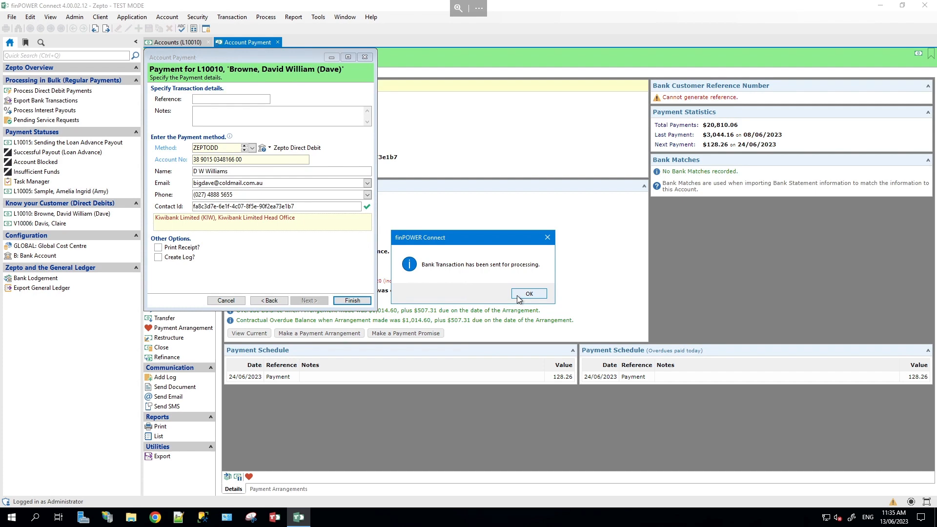
click(518, 296)
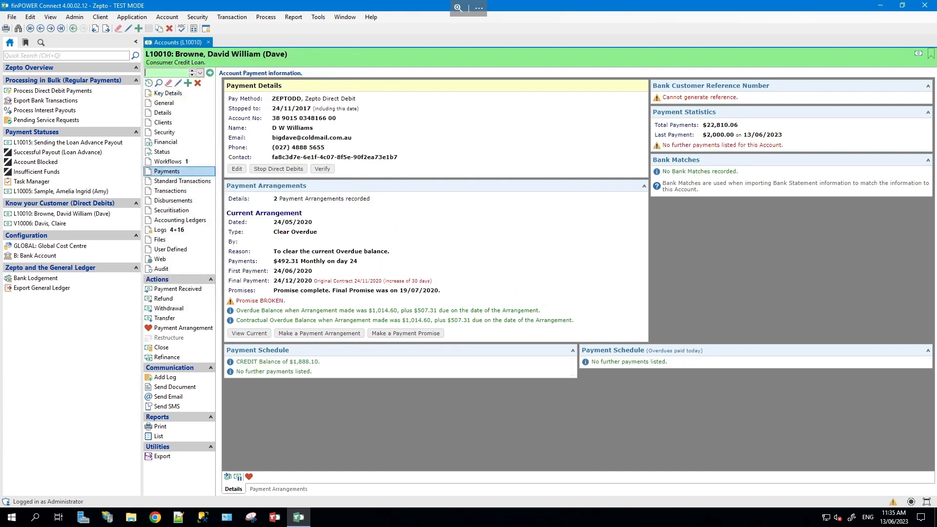
- Show the loan's transactions with the queued 2,000.00 PAY, then open the fixed term deposit account
click(196, 191)
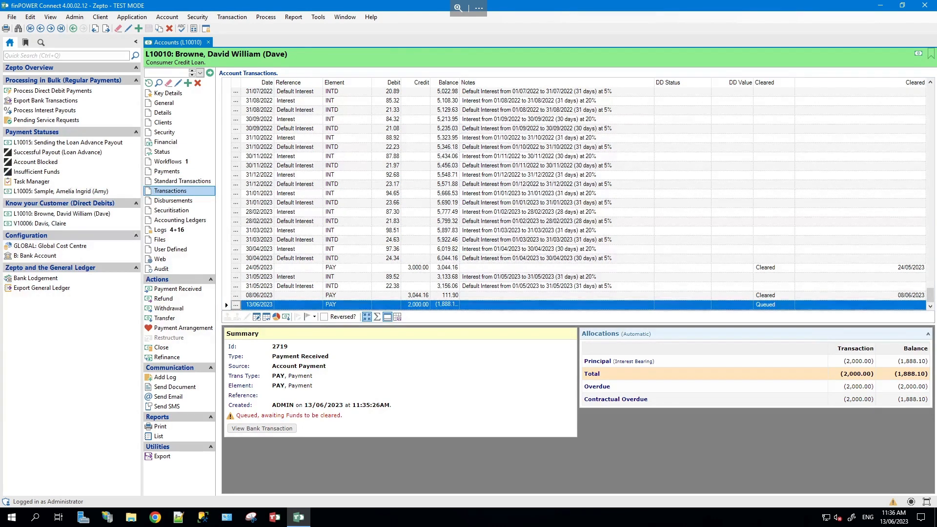
click(92, 227)
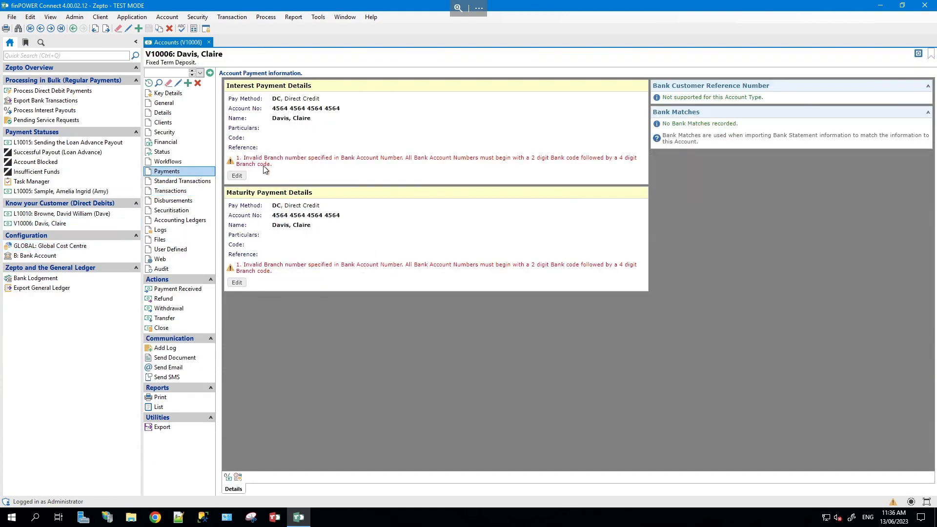
- Start changing the deposit's interest payment details, with the client as the authoriser
click(237, 175)
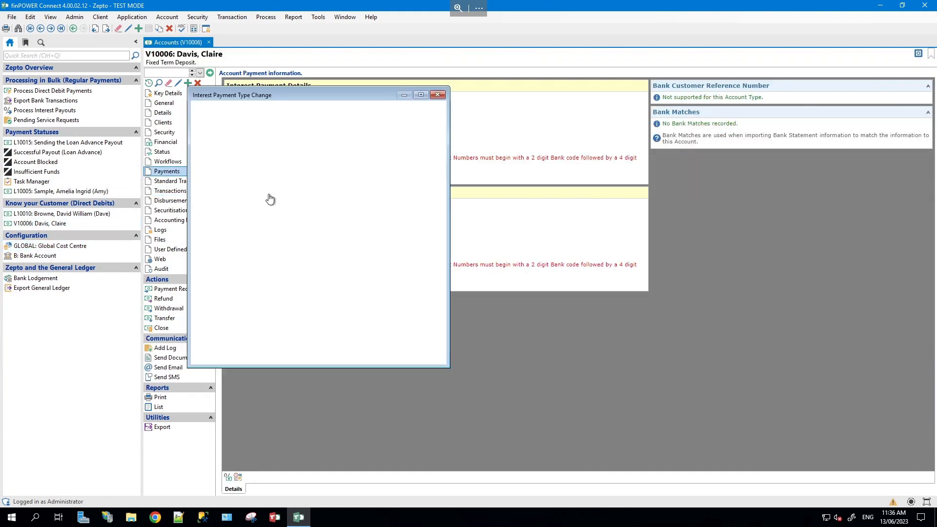
click(431, 165)
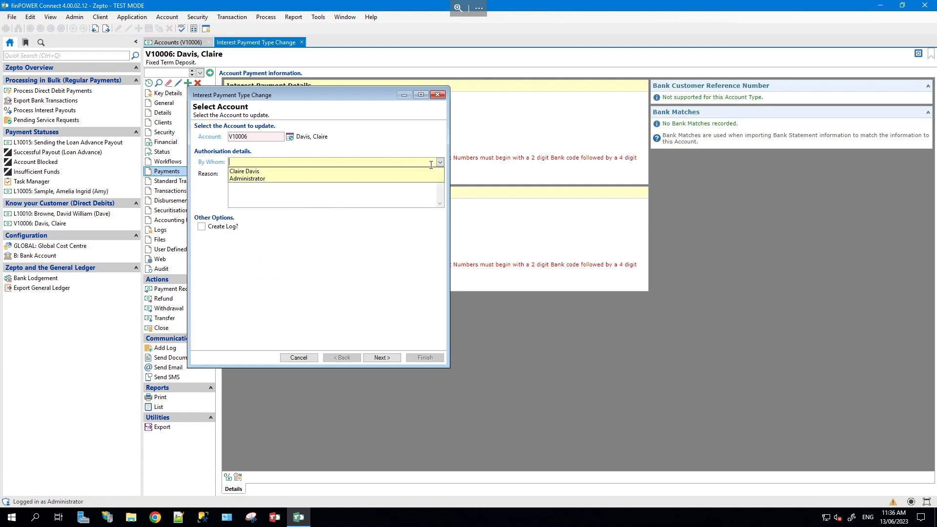
click(427, 172)
click(382, 357)
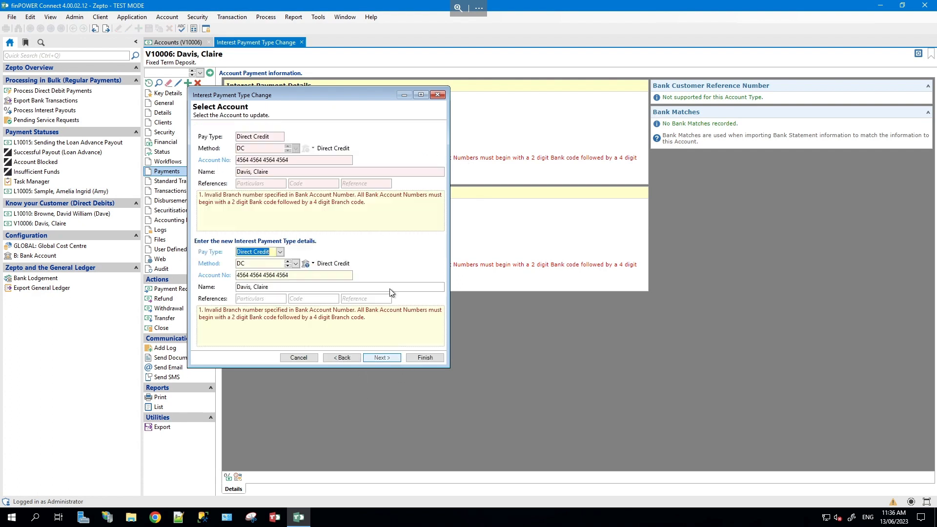
- Switch interest payments to Zepto Direct Credit with the client's e-mail, phone and bank account number
click(296, 263)
click(281, 295)
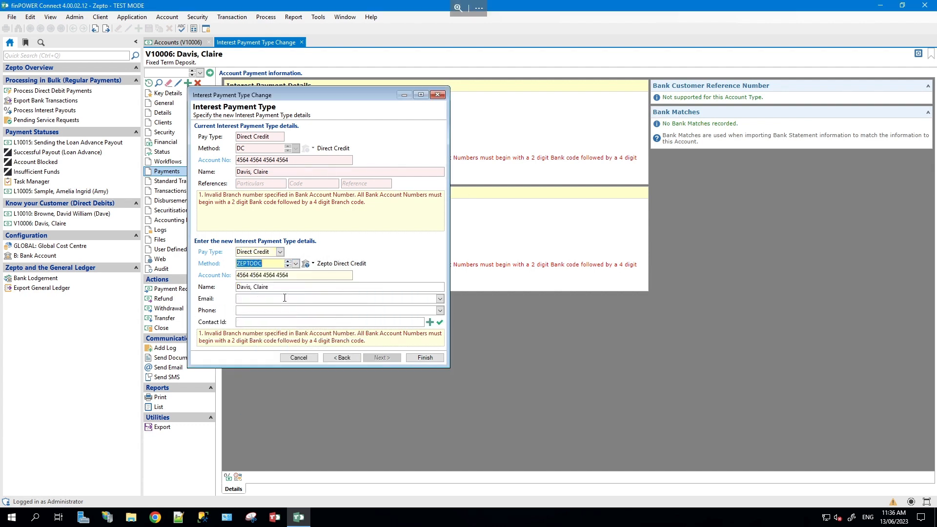
click(440, 301)
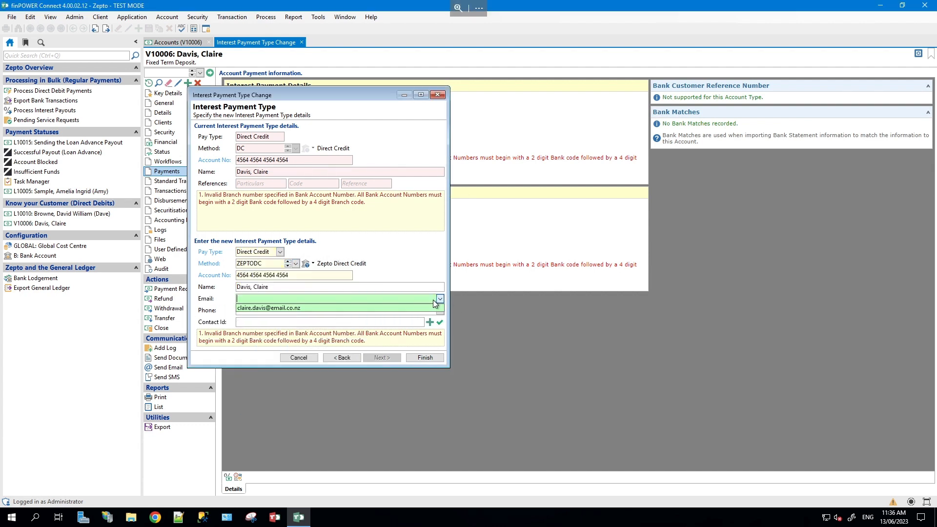
click(439, 308)
click(440, 311)
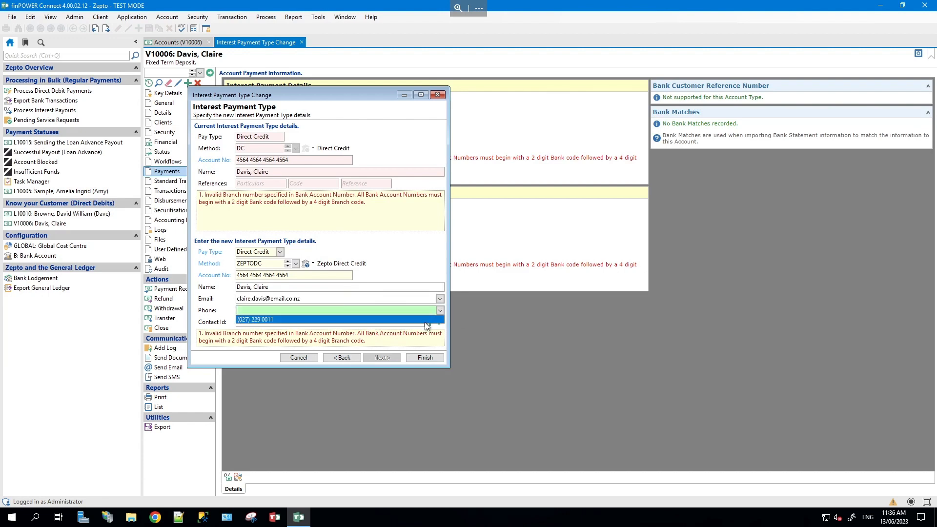
click(437, 318)
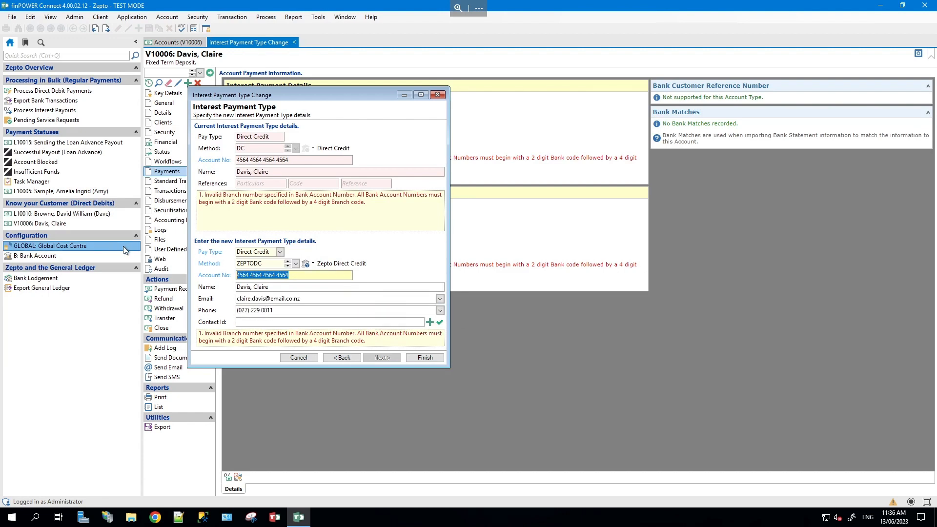
key(Tab)
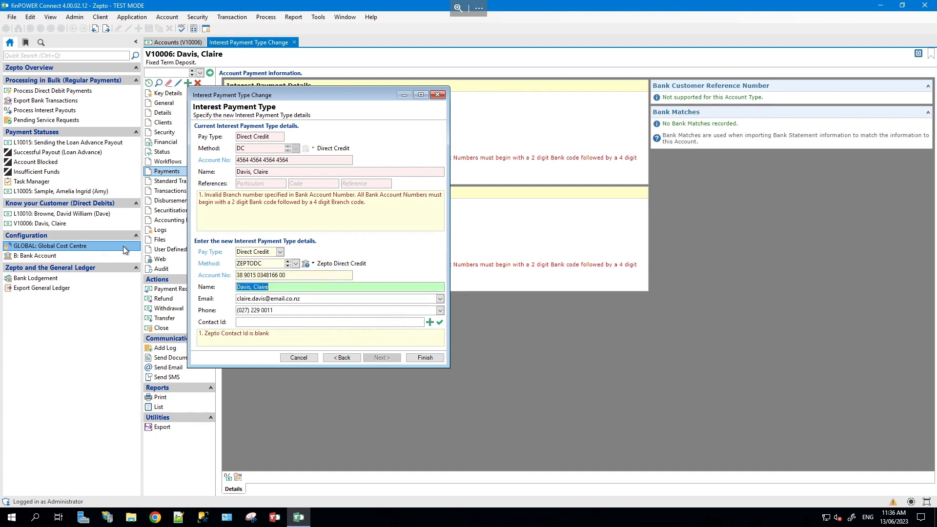
- Create a new Zepto contact for the payee, confirm the interest change, and close the deposit account
click(429, 322)
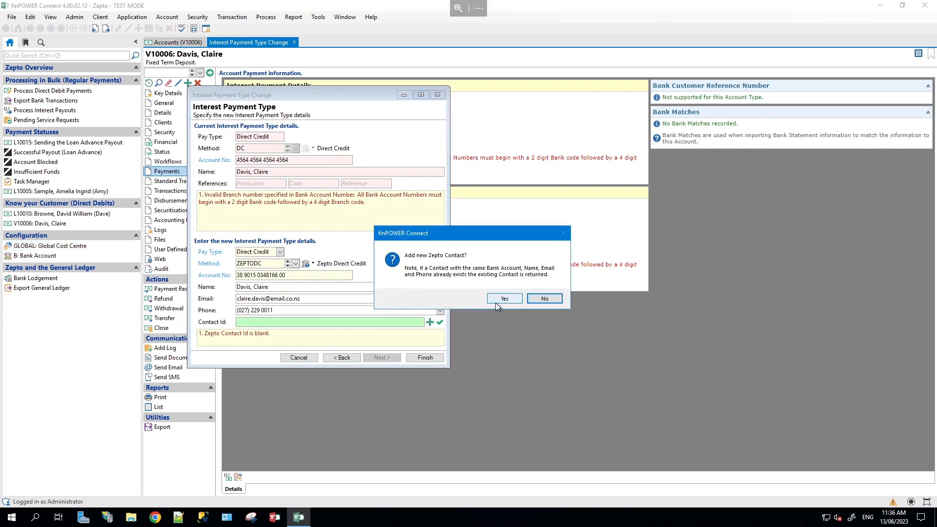
click(496, 301)
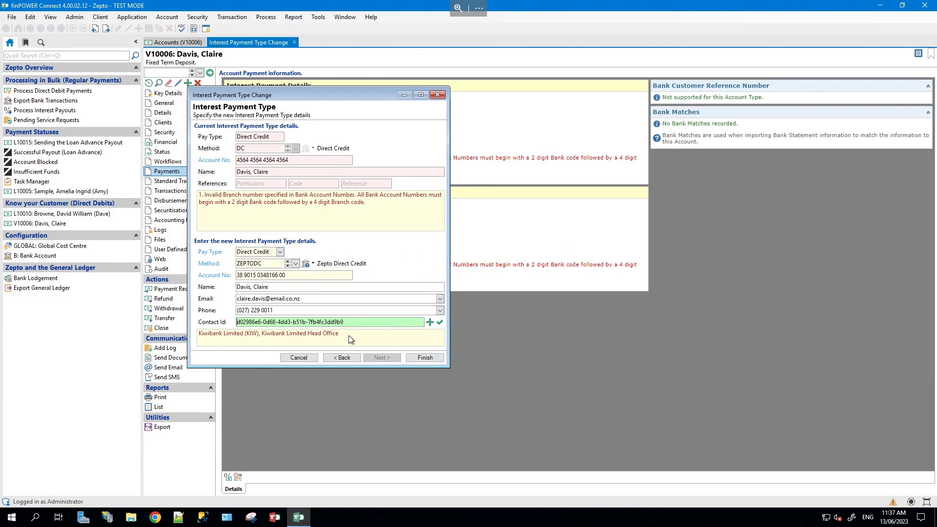
click(425, 358)
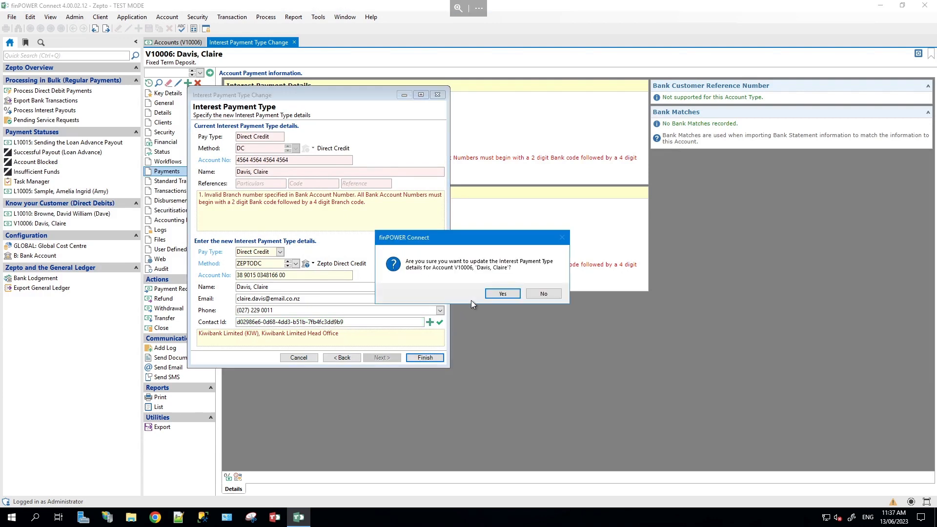
click(497, 297)
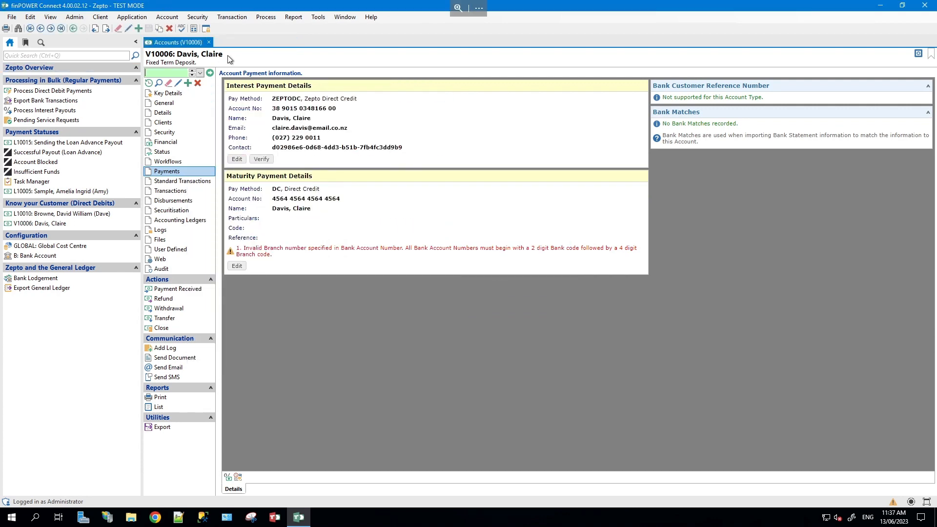
click(208, 42)
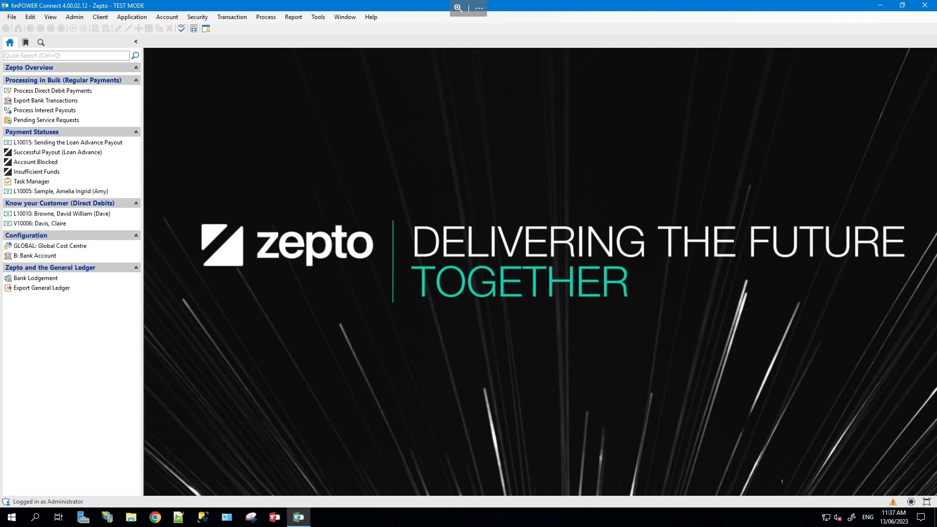
- Review the Global Cost Centre's Zepto NZ options, then open bank account B's settings
click(85, 247)
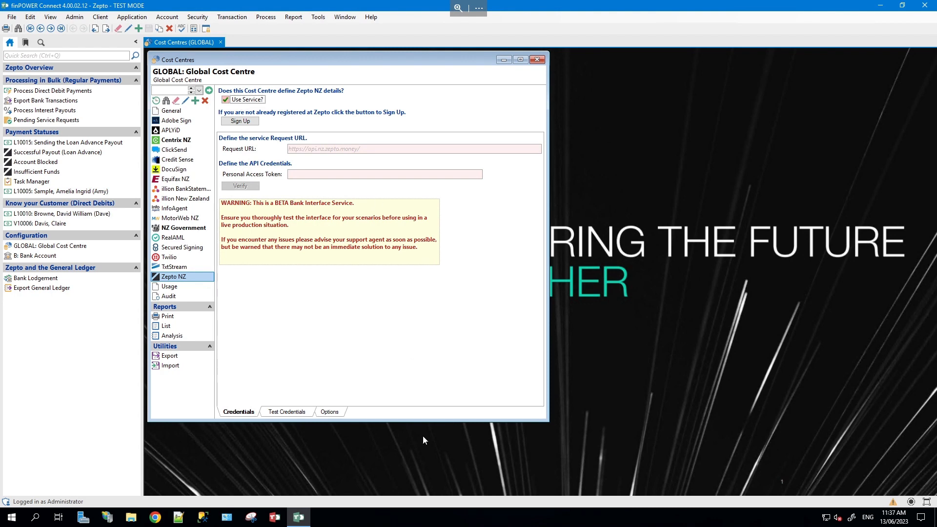
click(330, 413)
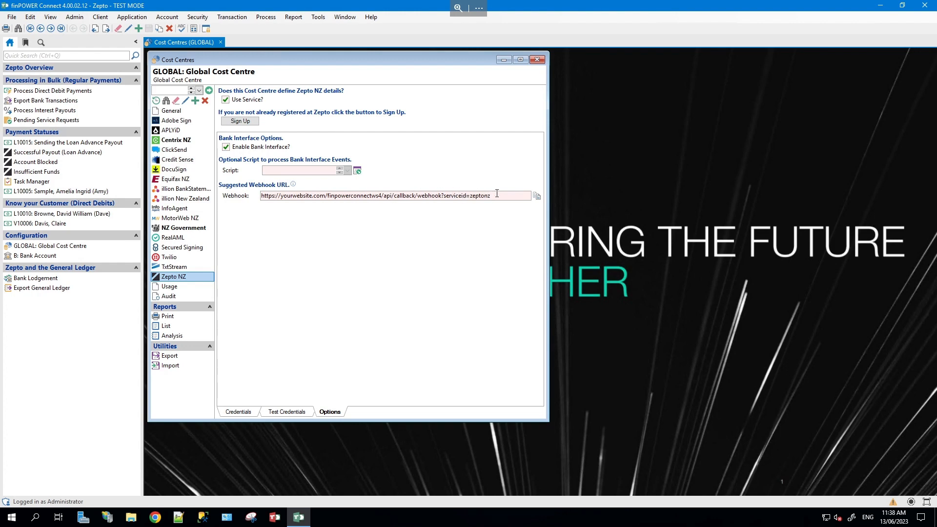
click(536, 60)
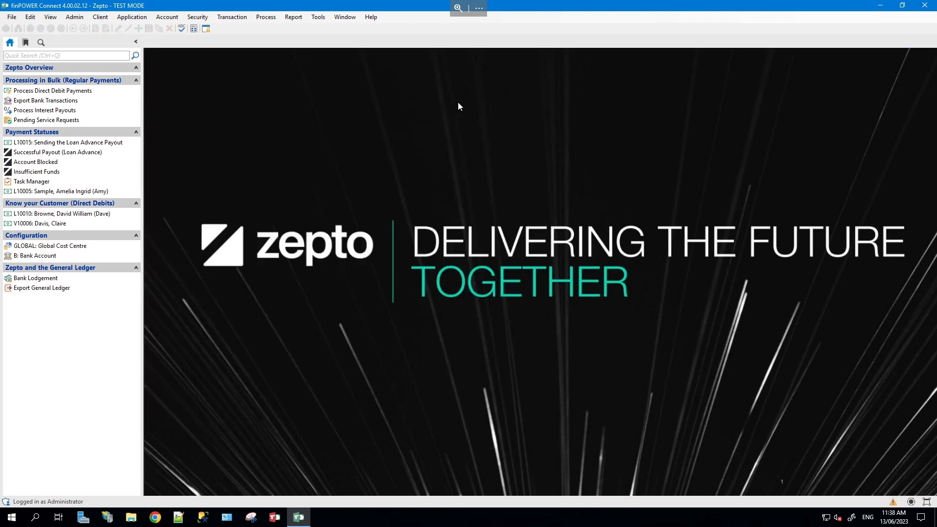
click(110, 256)
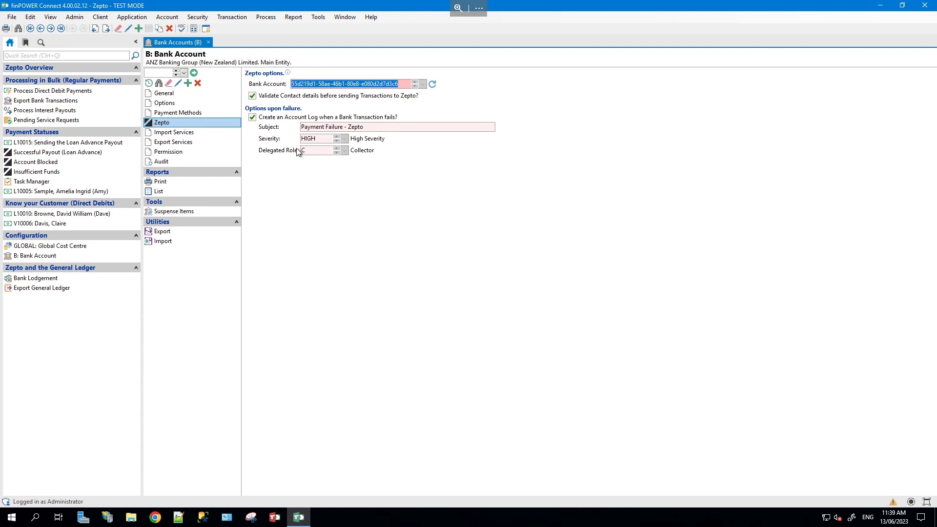
- Page through the ZEPTODD payment method's options and direct debit settings, then cancel without saving
click(194, 113)
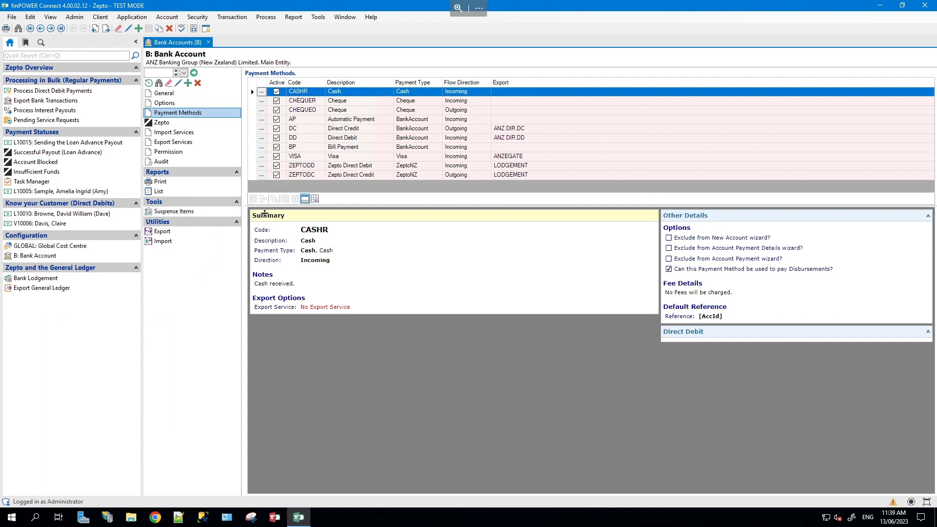
click(333, 167)
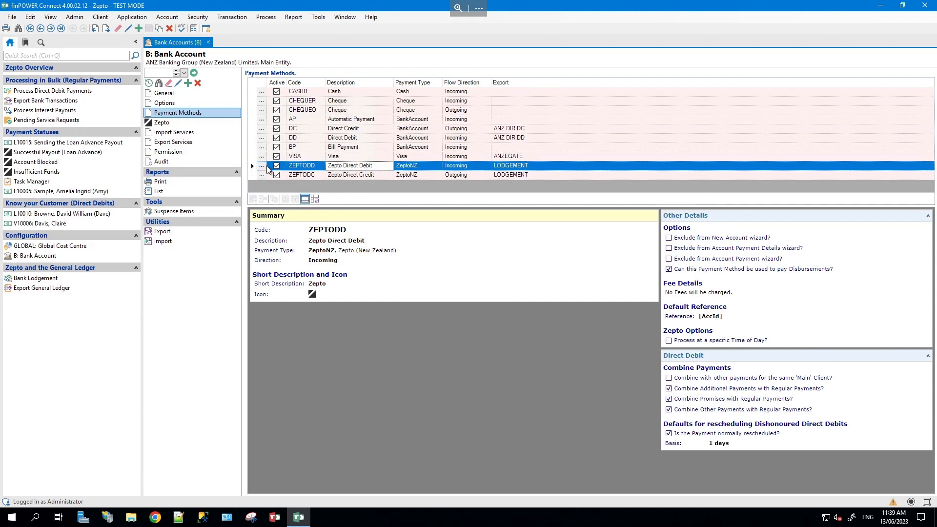
click(260, 166)
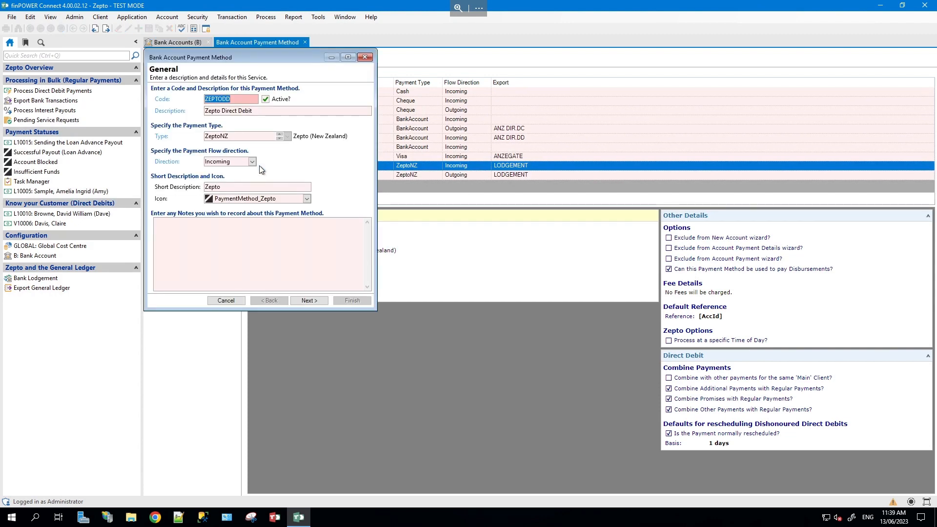
click(309, 301)
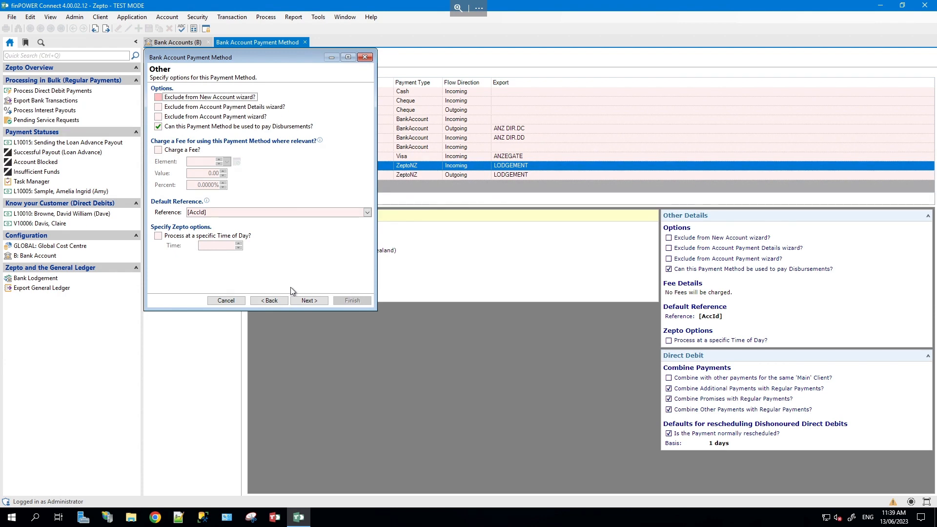
click(309, 301)
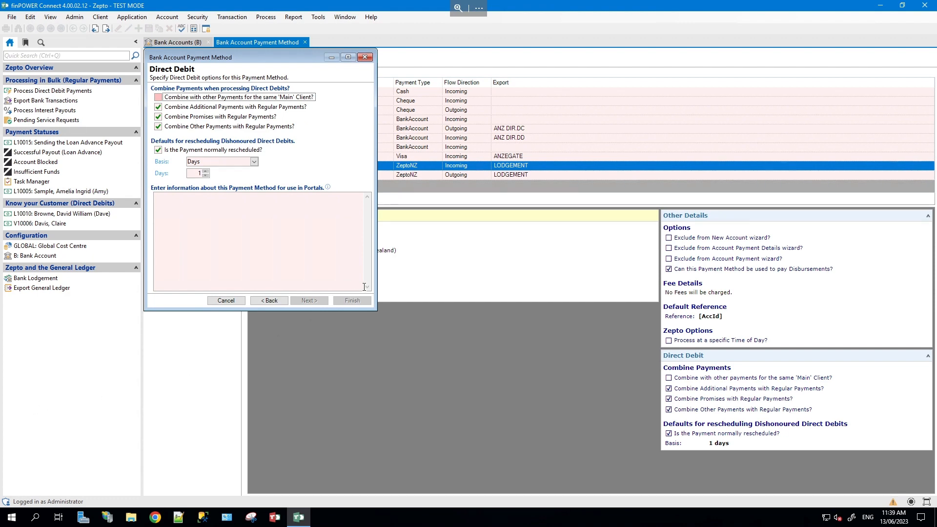
click(224, 302)
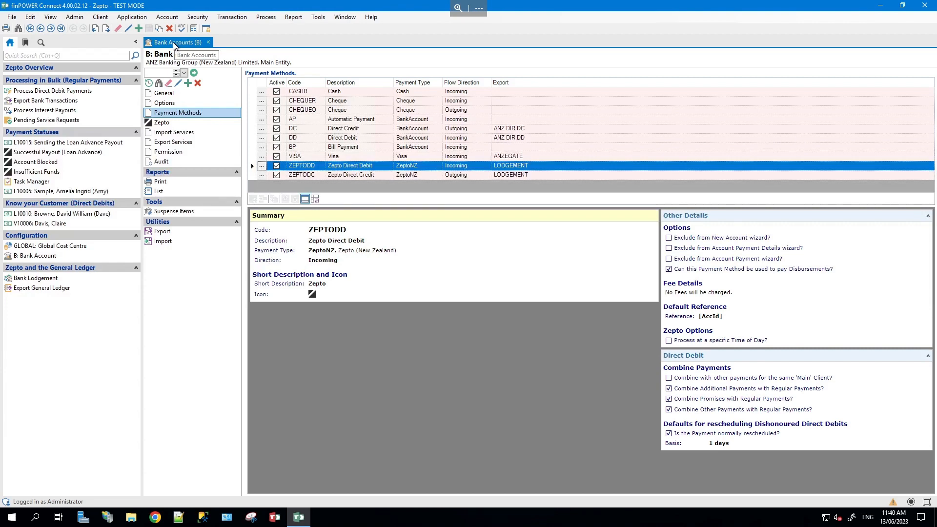
- Lodge the selected bank transactions totalling 1,037,070.92 without printing a lodgement schedule
click(210, 44)
click(112, 278)
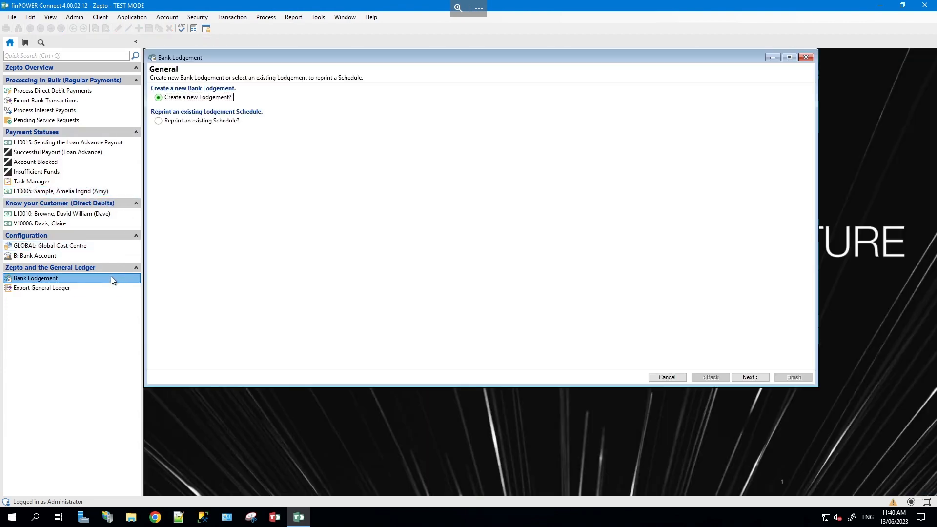
click(745, 378)
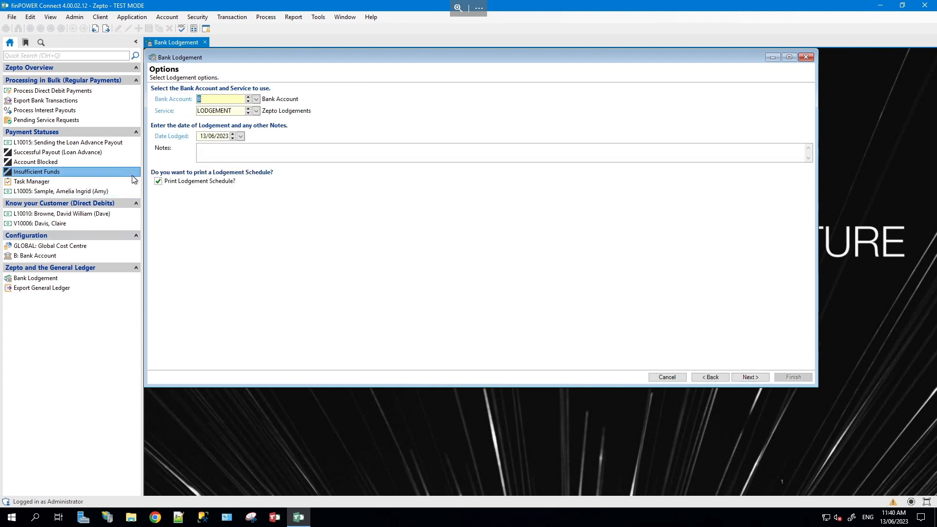
click(173, 183)
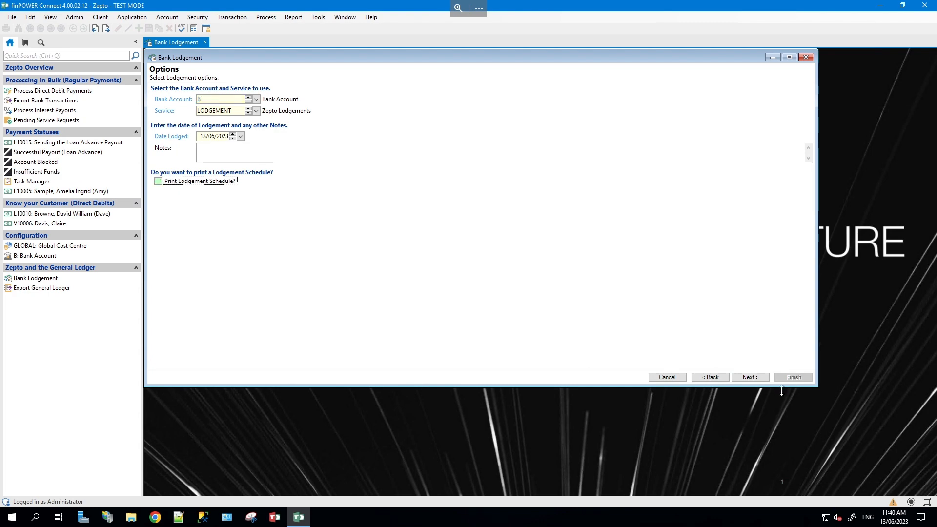
click(751, 378)
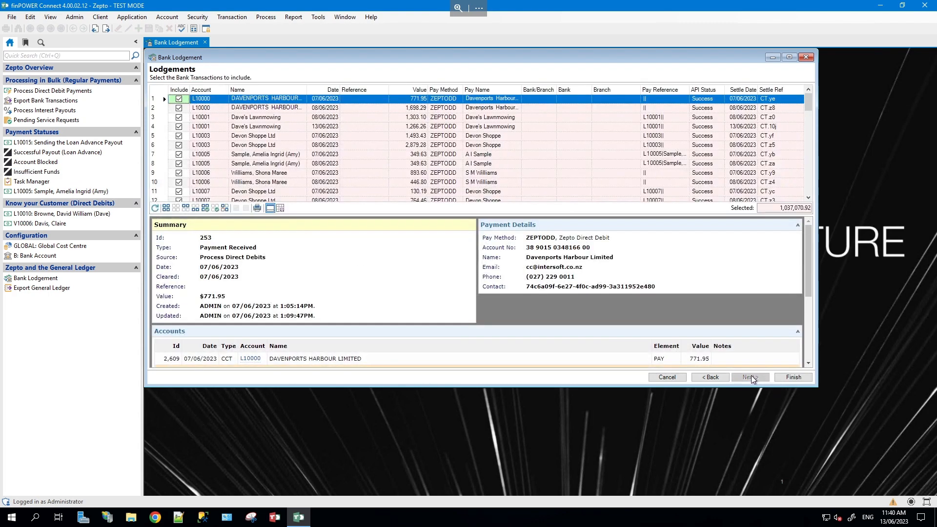
click(786, 379)
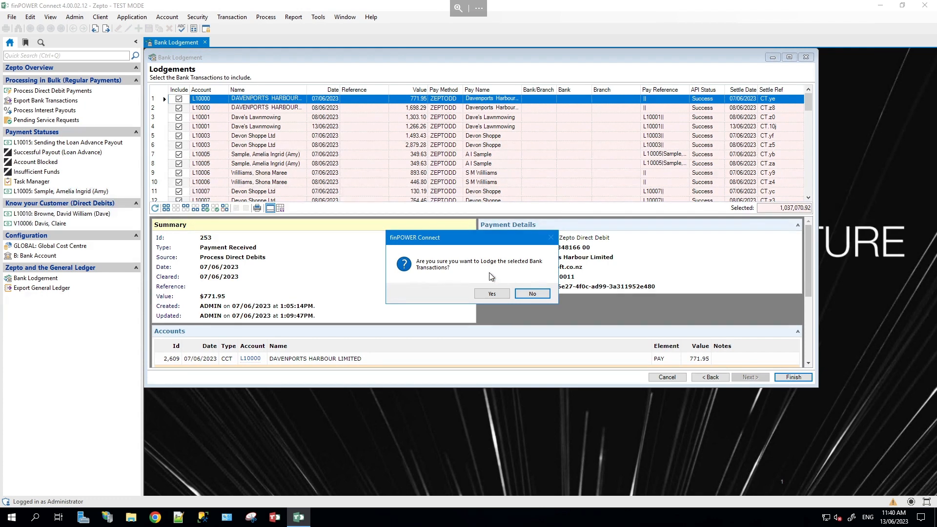
click(491, 294)
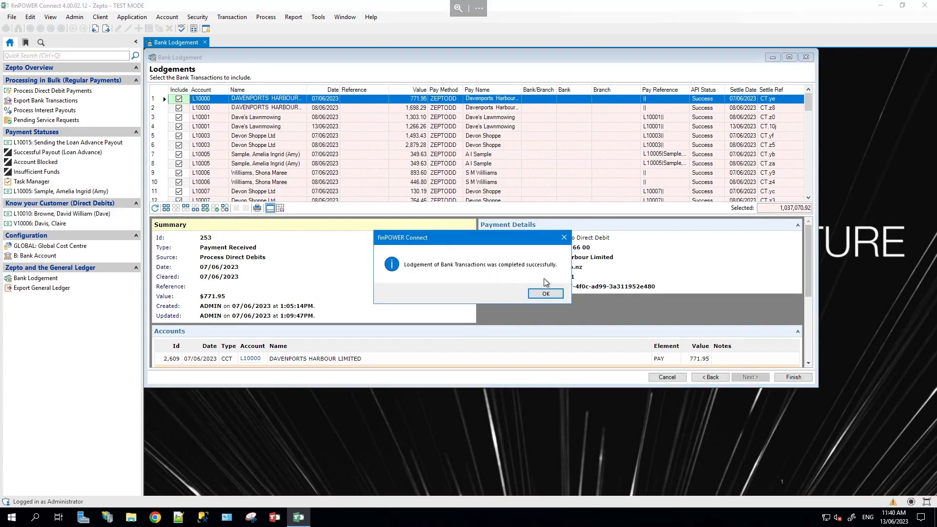
click(547, 294)
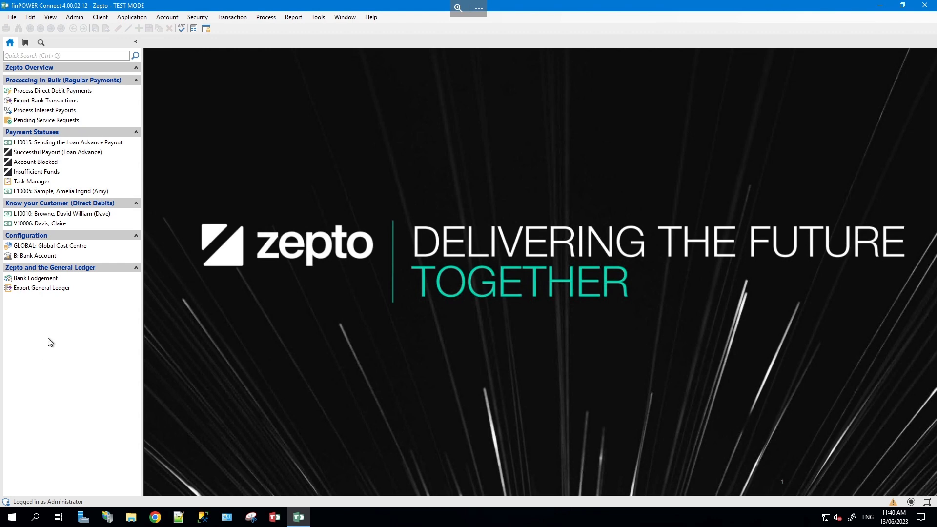
click(93, 191)
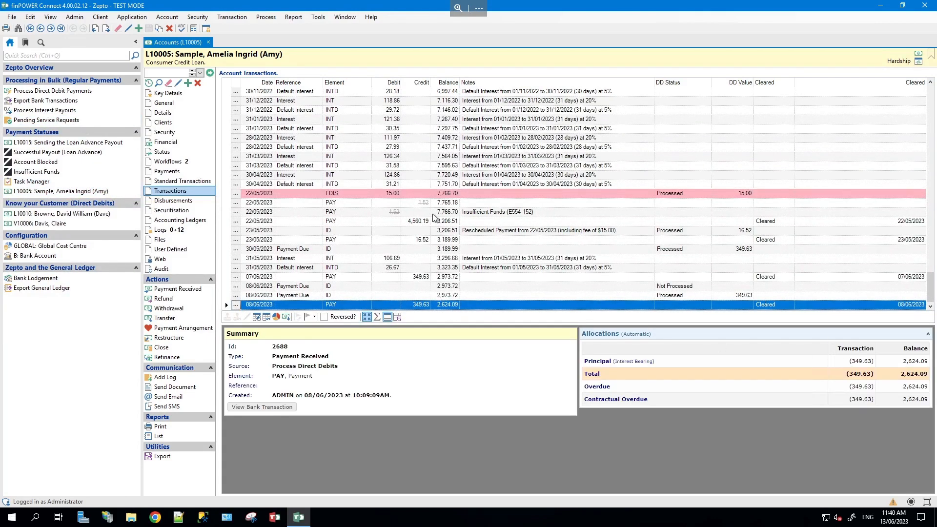
click(47, 142)
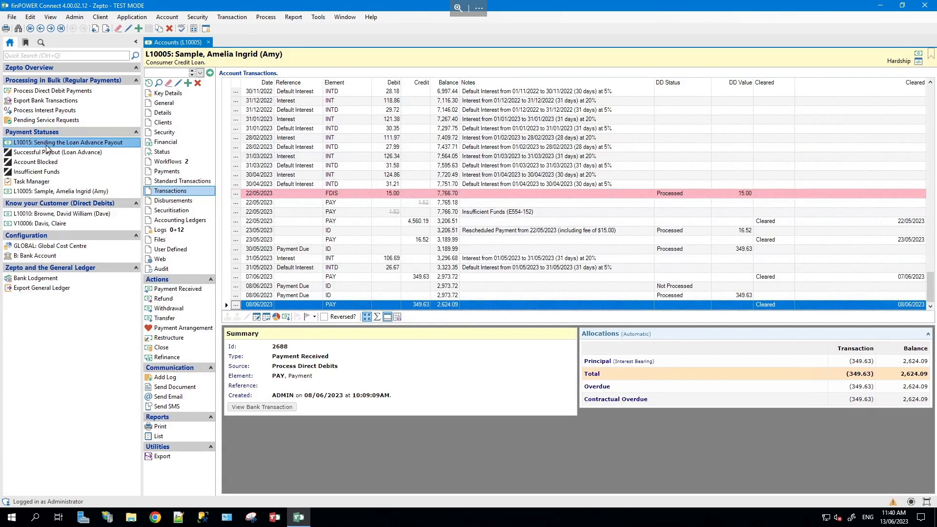
click(171, 191)
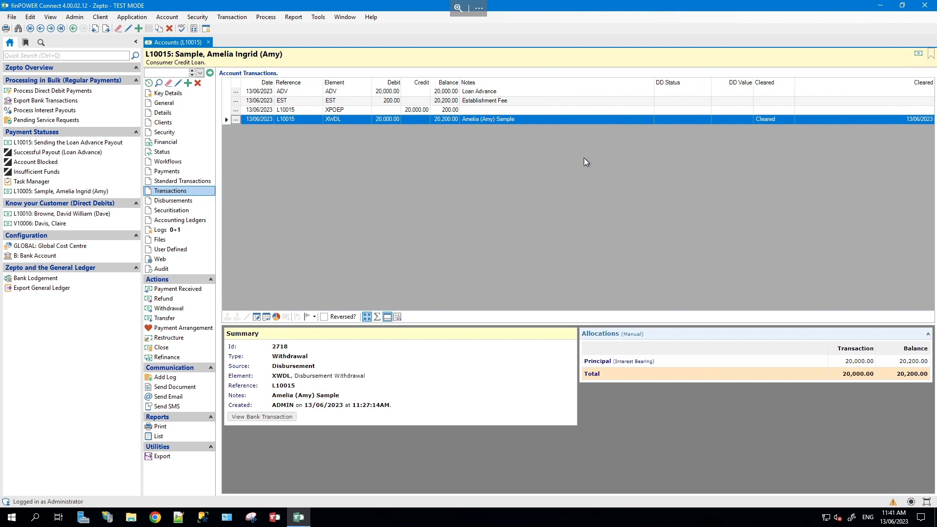
click(237, 415)
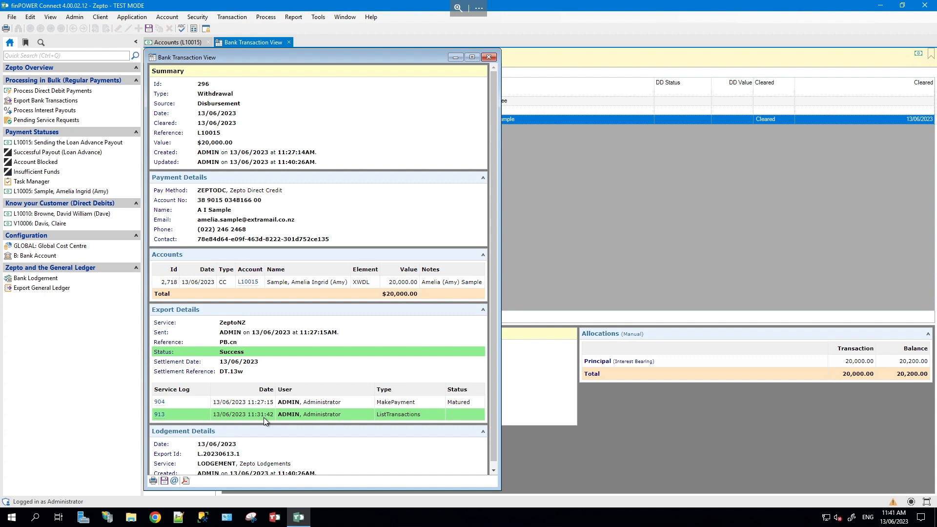
scroll(263, 421, down, 1)
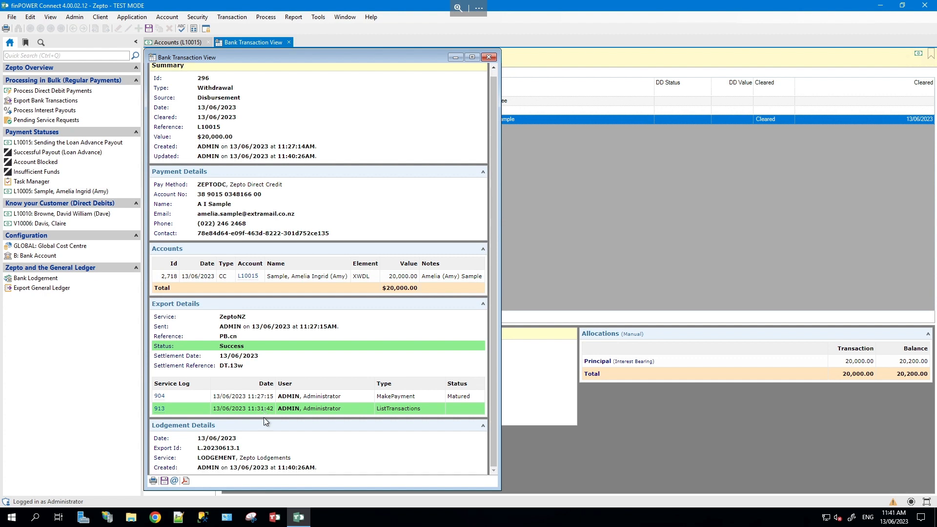
click(490, 58)
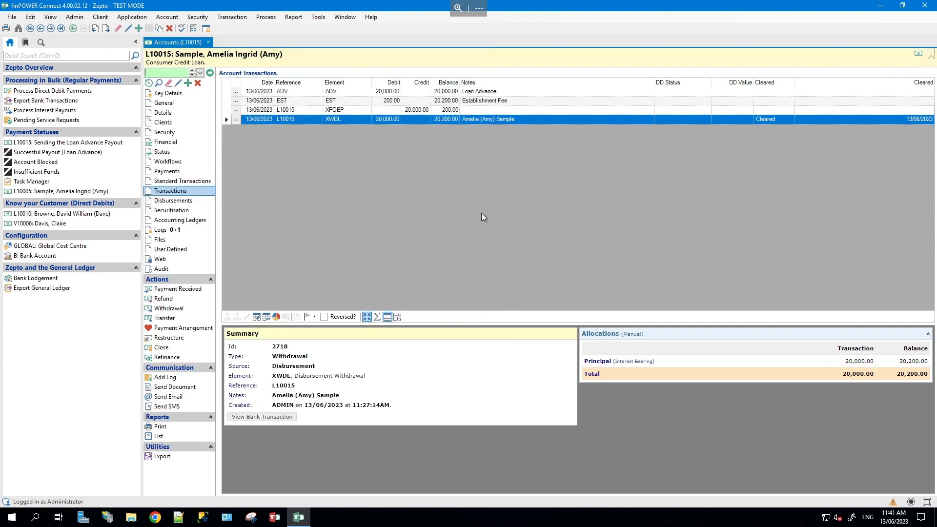
click(209, 42)
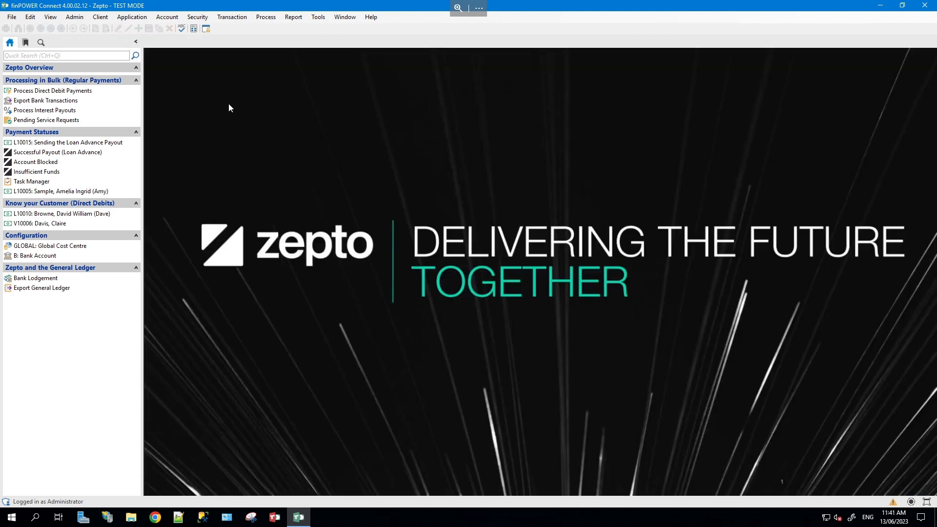